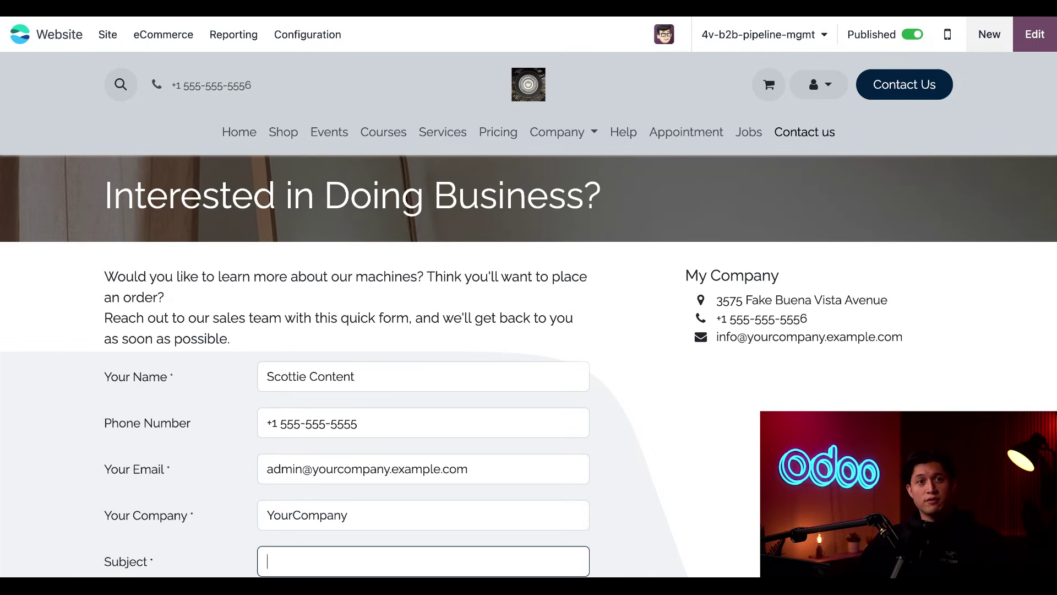
# Open the Contact us page in the website editor and select the contact form.
pyautogui.scroll(-5, 529, 319)
pyautogui.scroll(5, 529, 320)
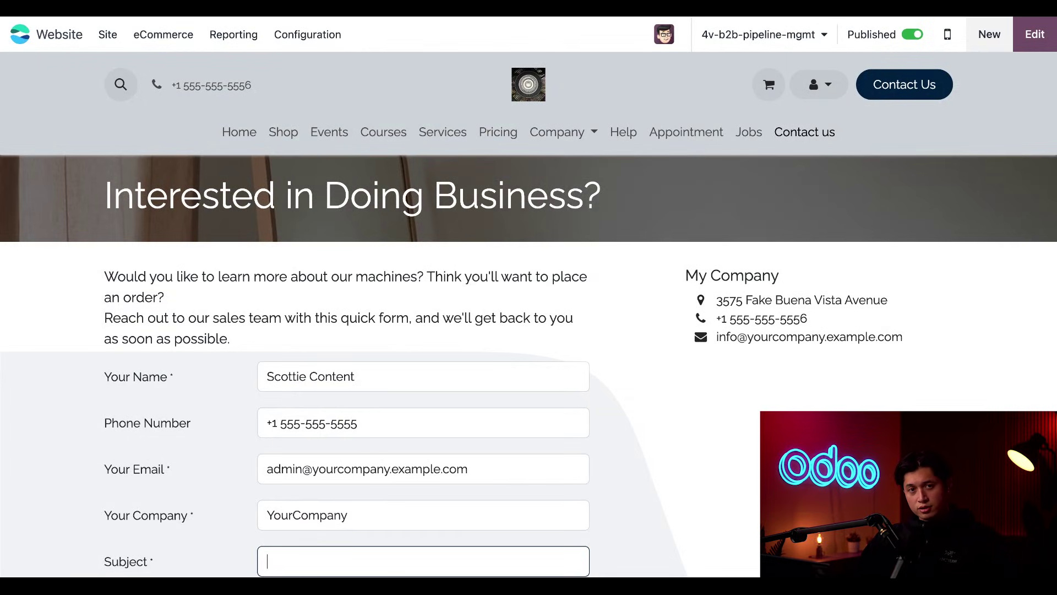
pyautogui.click(1034, 46)
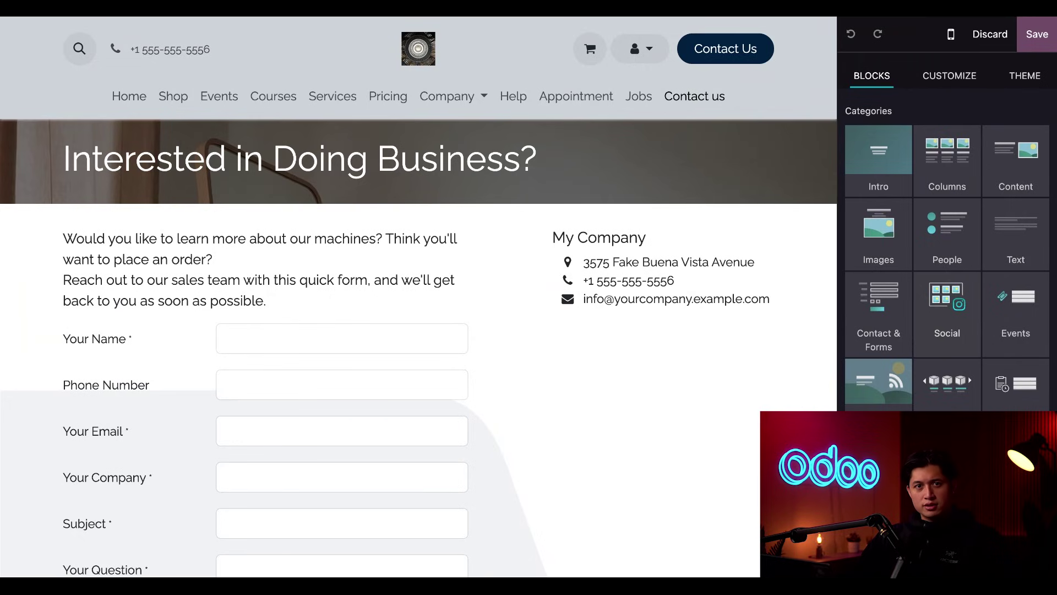
pyautogui.scroll(-3, 566, 437)
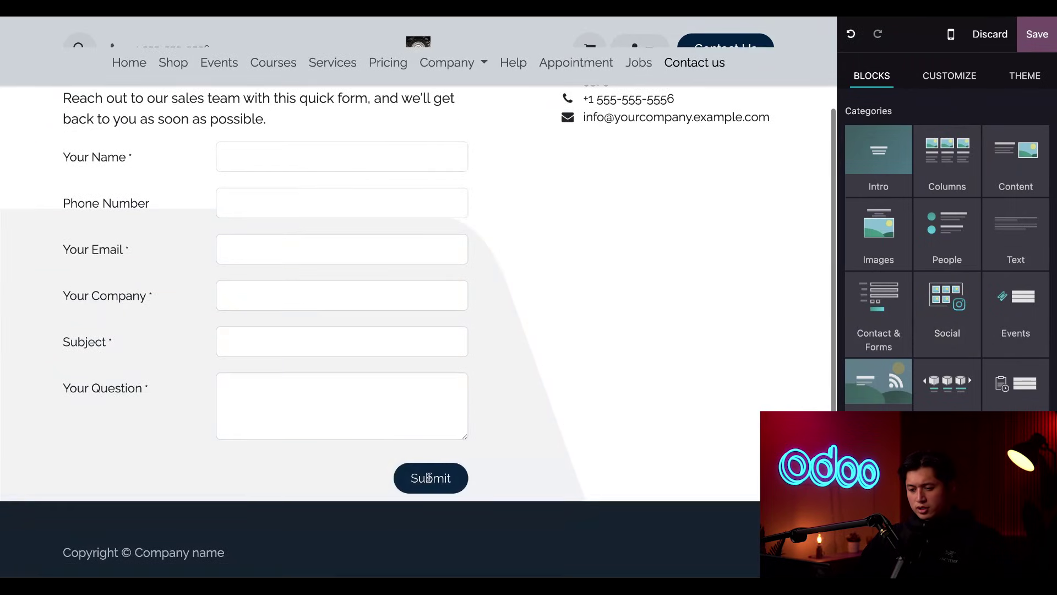
pyautogui.click(428, 478)
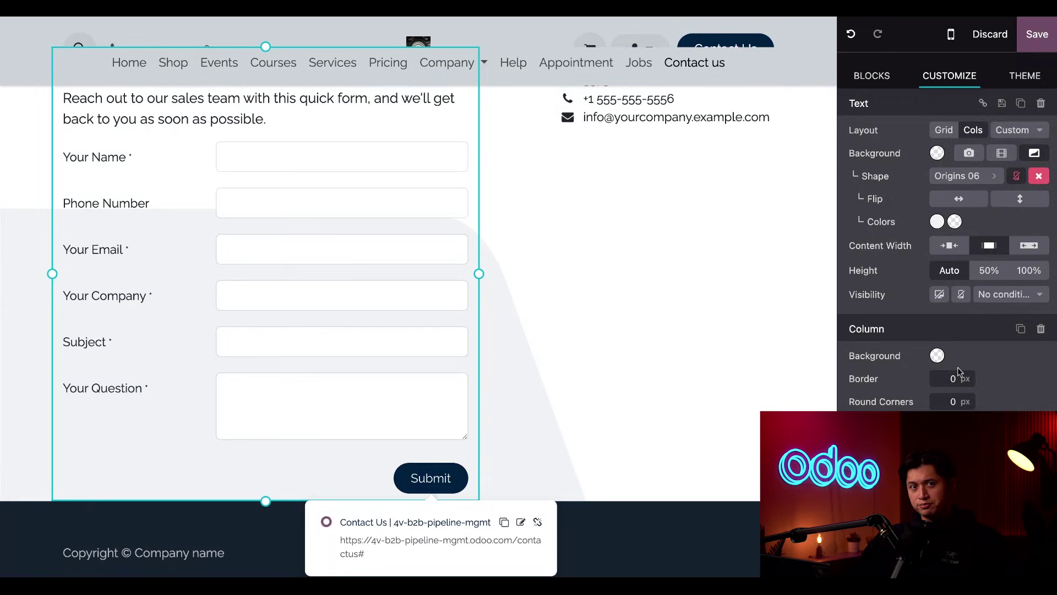
# Keep the form action as Create an Opportunity and save the page.
pyautogui.scroll(-7, 959, 373)
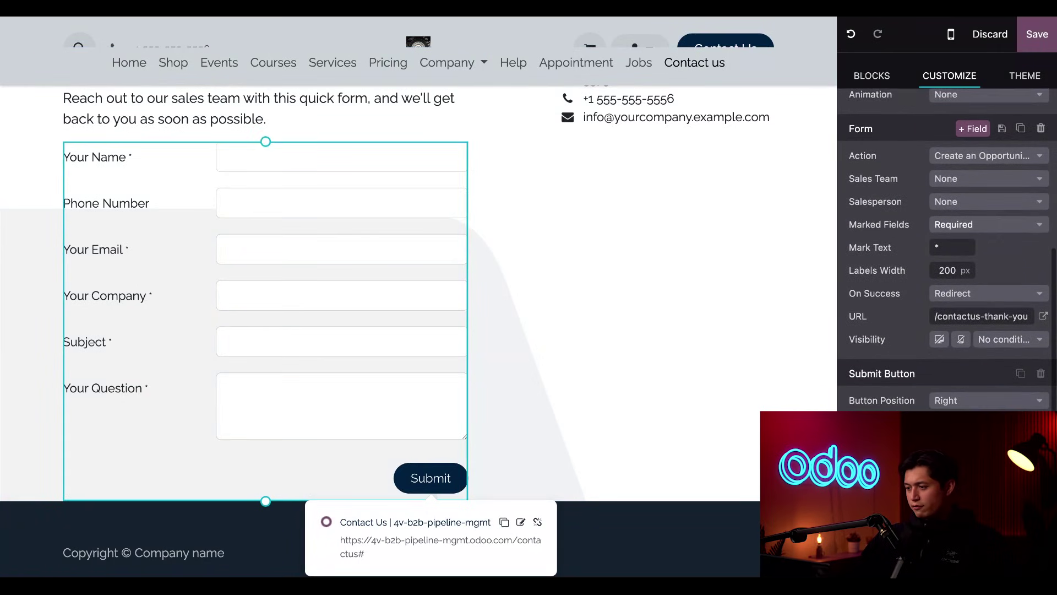
pyautogui.click(264, 478)
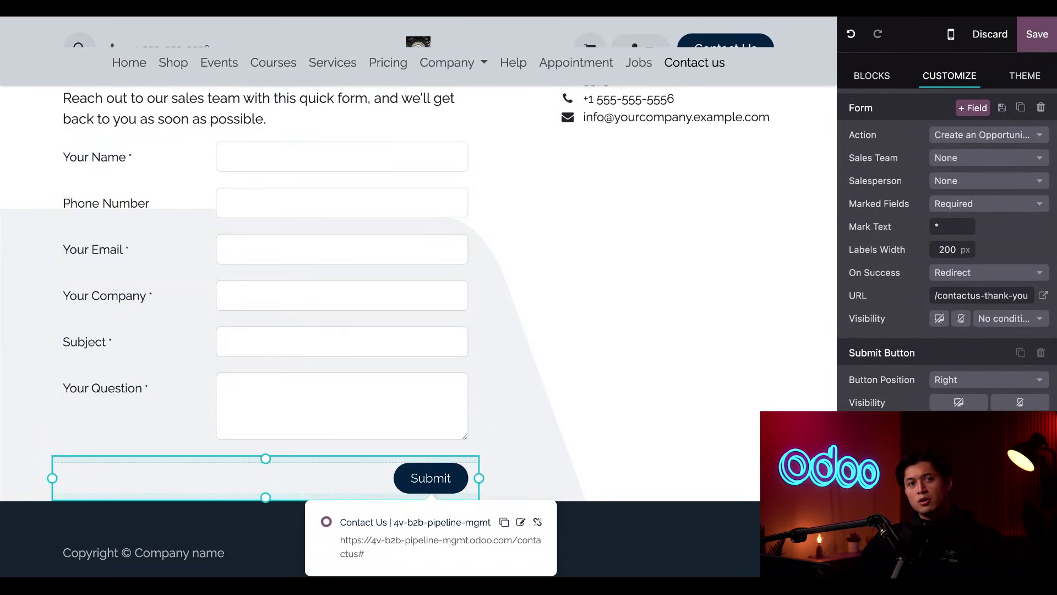
pyautogui.click(959, 136)
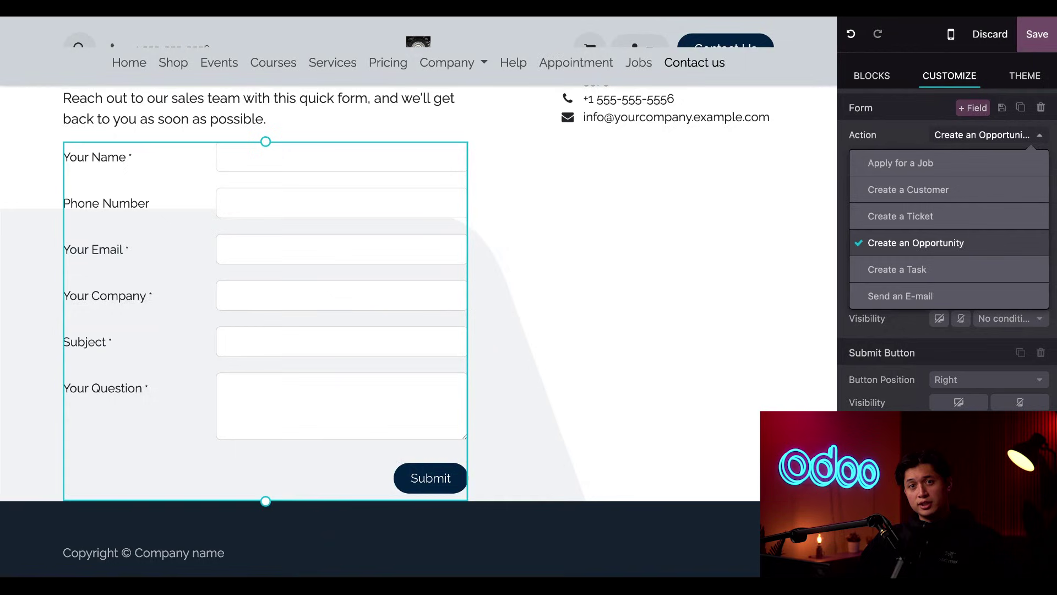
pyautogui.press('Escape')
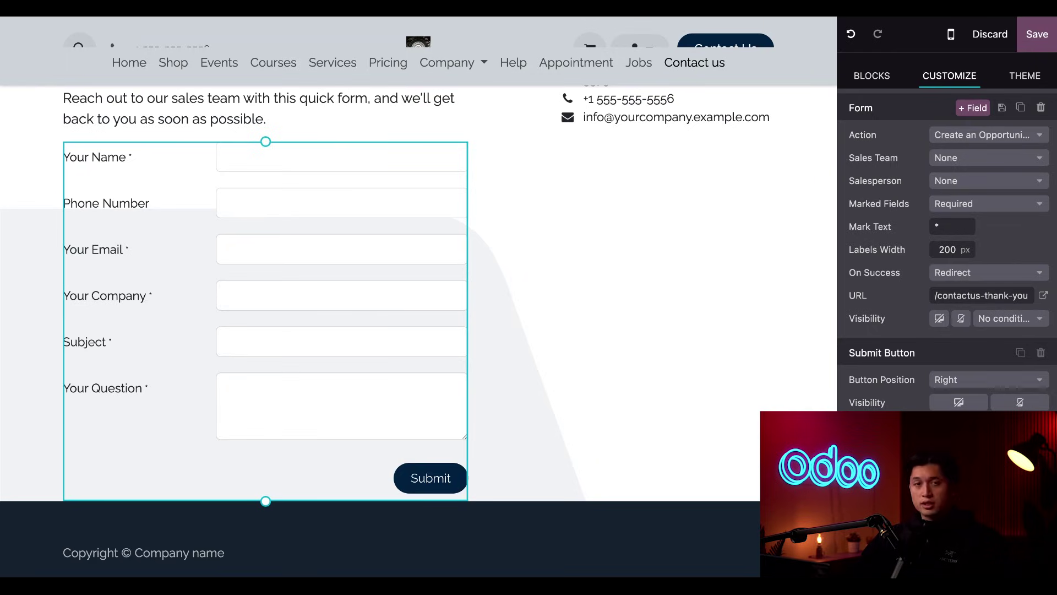
pyautogui.click(431, 478)
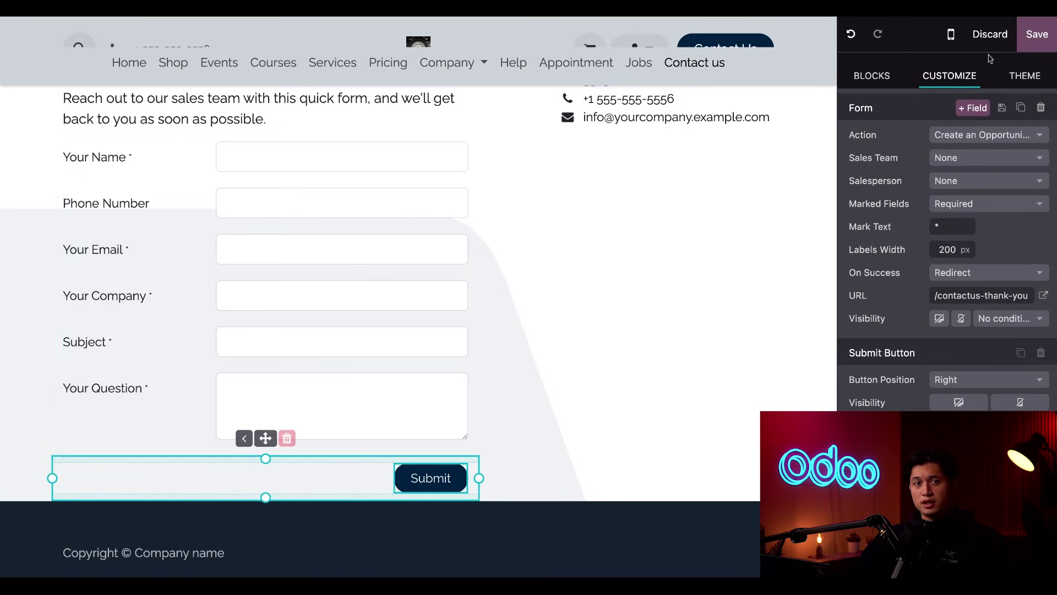
pyautogui.click(1037, 36)
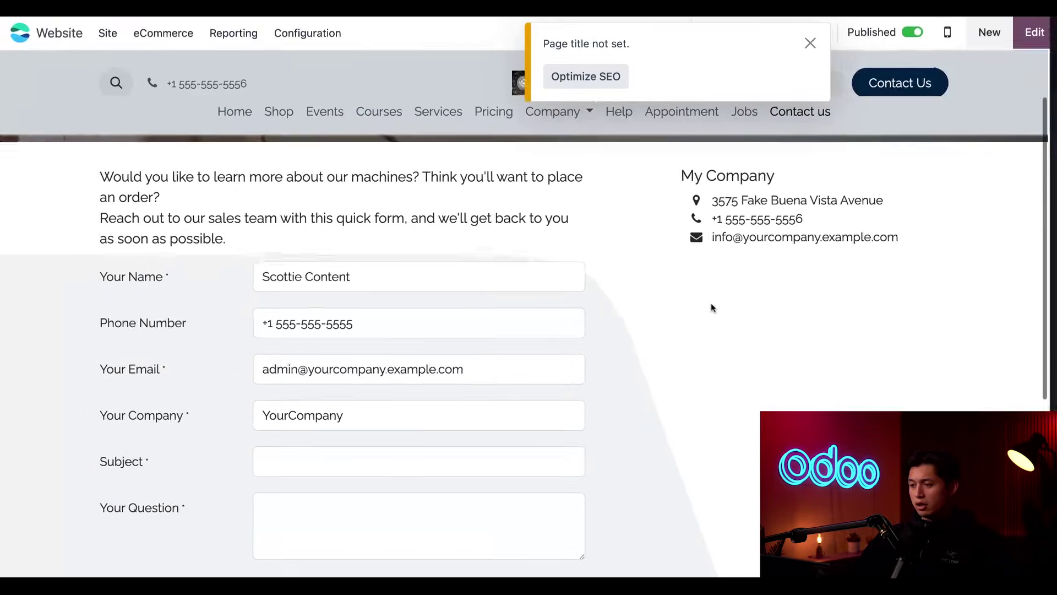
# Enter the subject 'Looking to purchase 5 machines!!' on the contact form.
pyautogui.click(1023, 76)
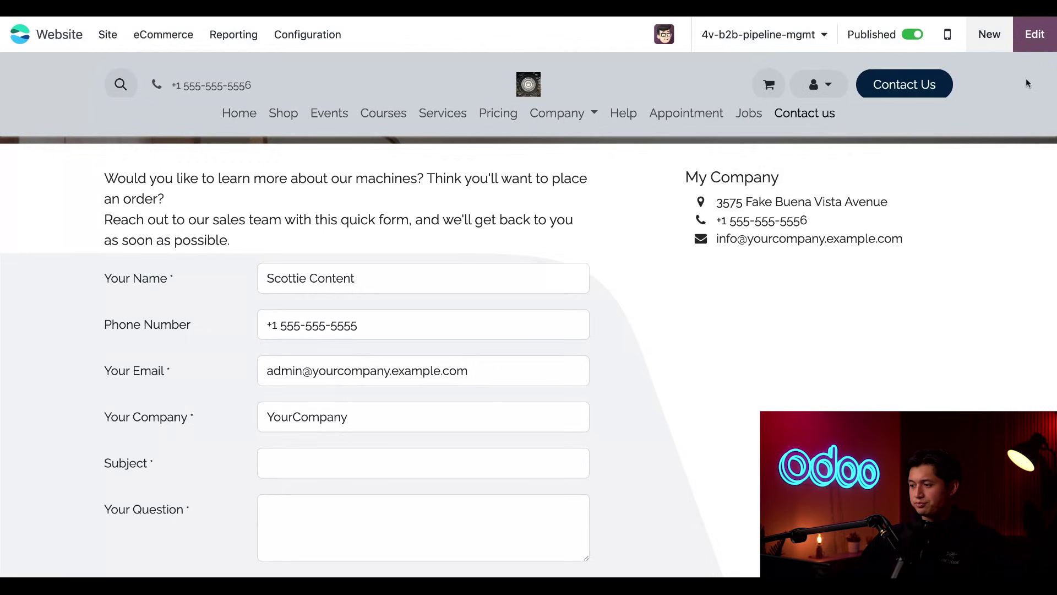
pyautogui.scroll(-1, 363, 402)
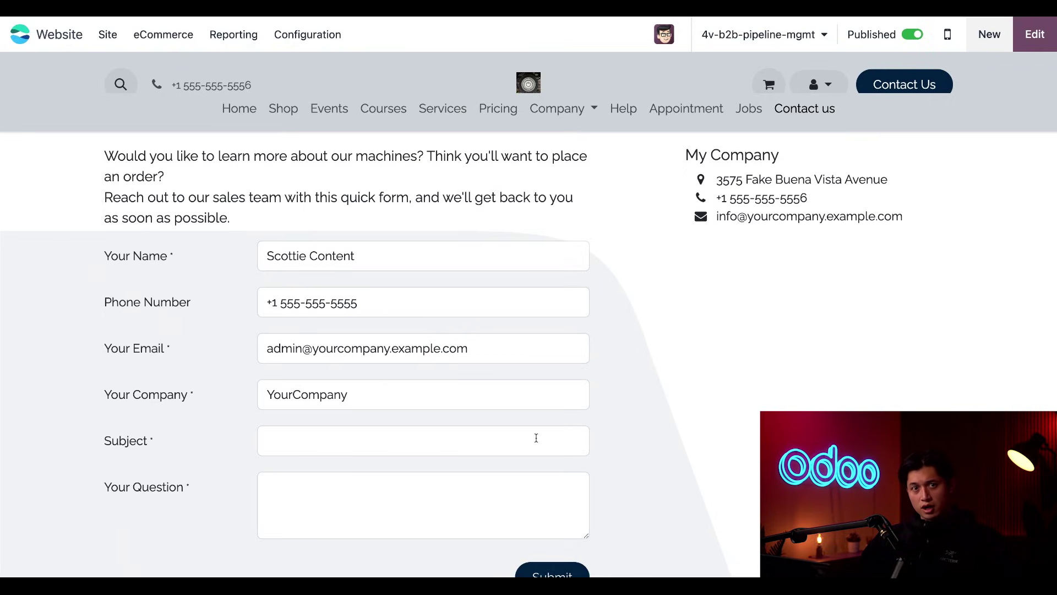
pyautogui.click(450, 447)
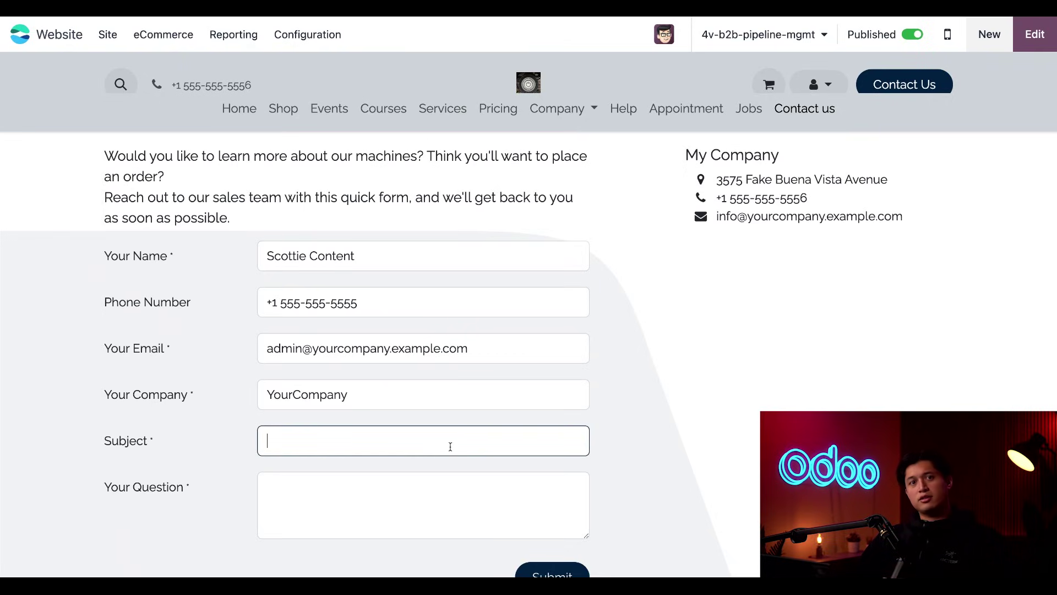
pyautogui.write('Loo')
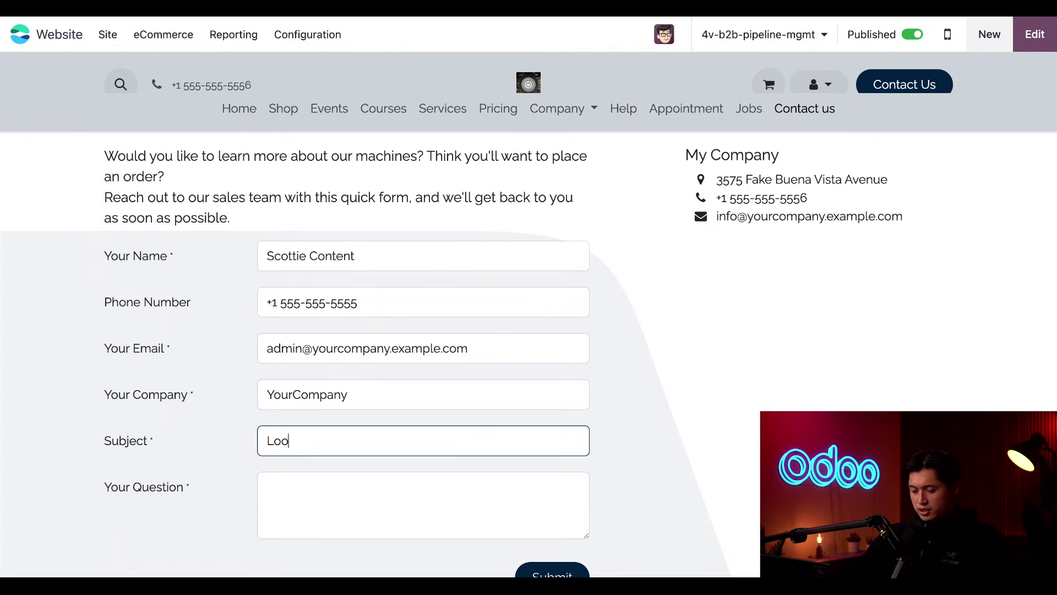
pyautogui.write('king to purchase 4')
pyautogui.press('BackSpace')
pyautogui.write('5 ')
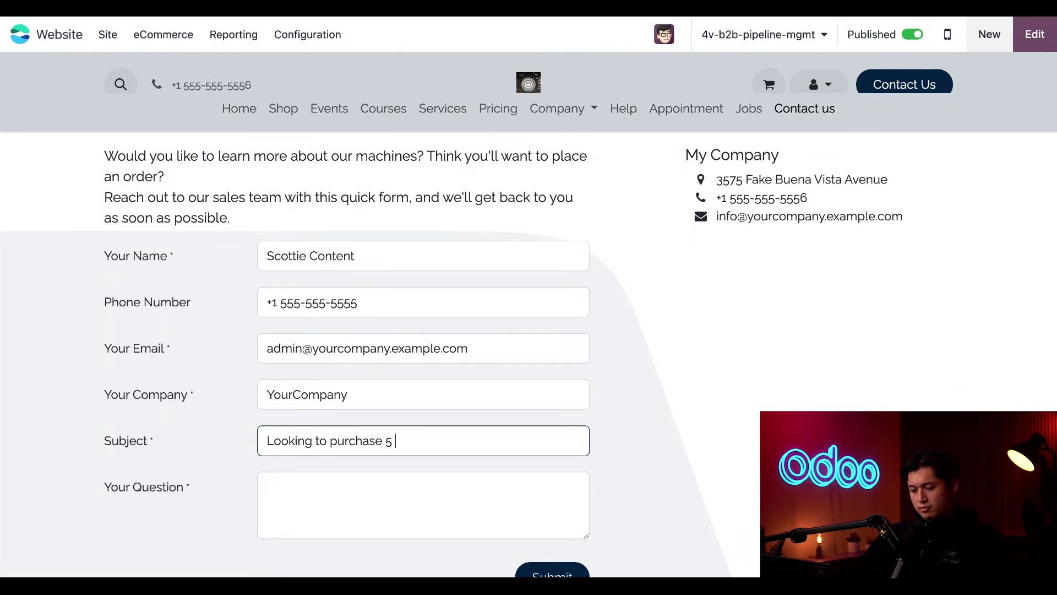
pyautogui.write('machines!!')
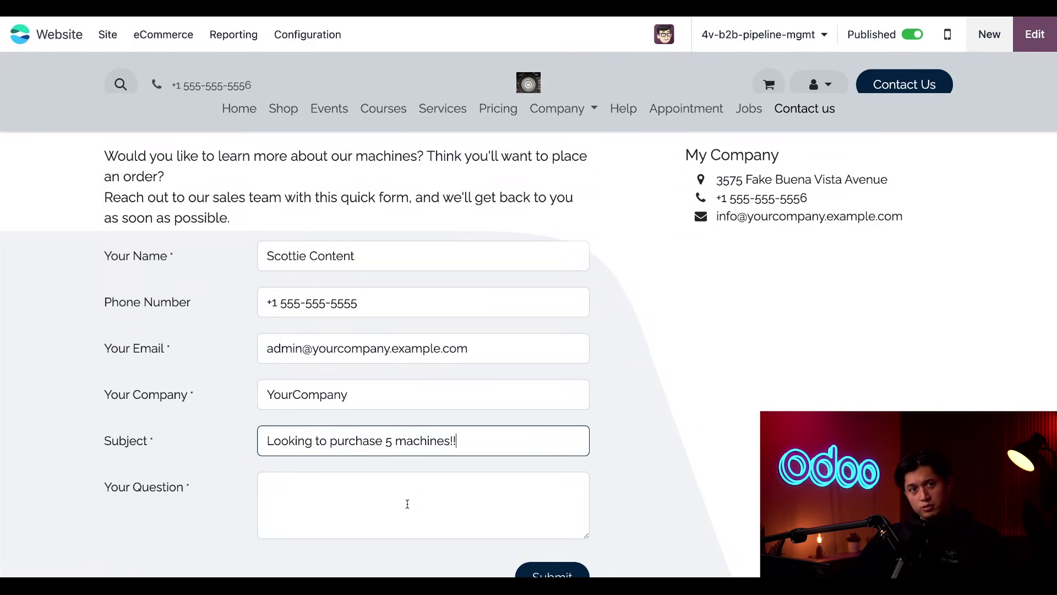
# Ask 'How much would this cost?' and submit the contact form.
pyautogui.click(386, 504)
pyautogui.write('How')
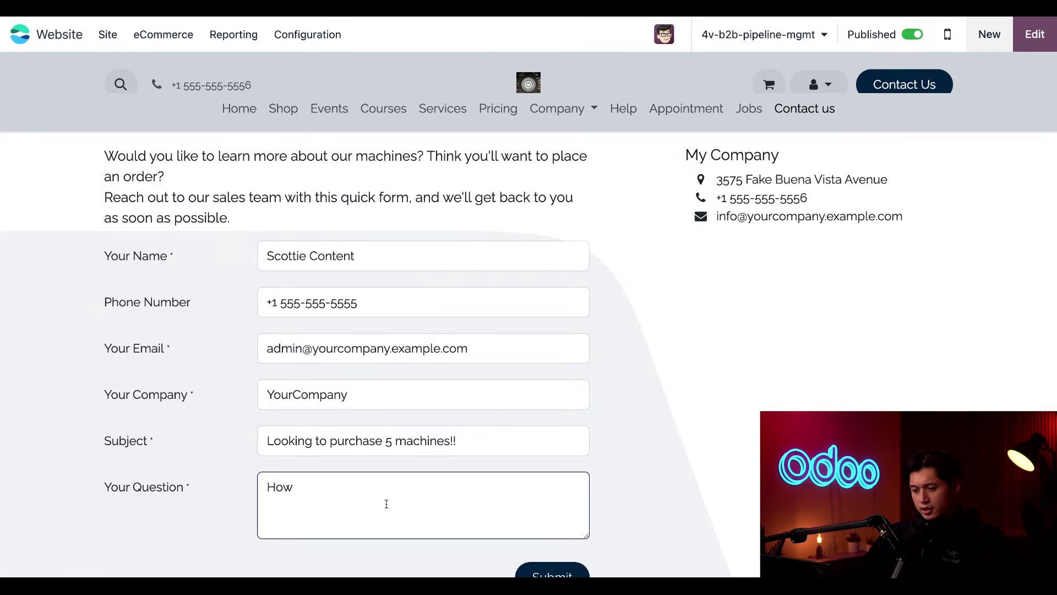
pyautogui.write(' much would ')
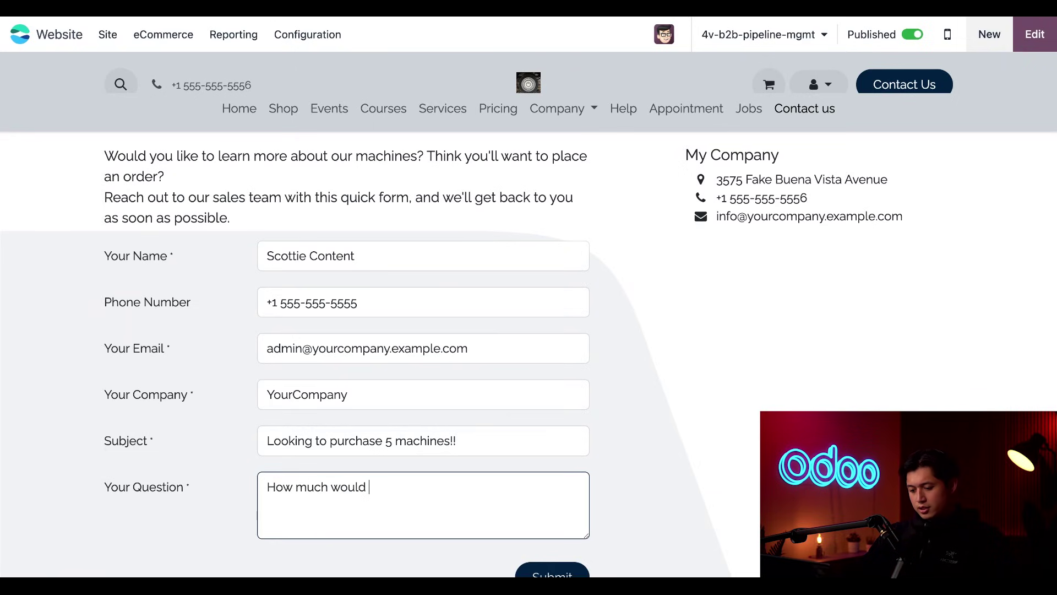
pyautogui.write('this cost?')
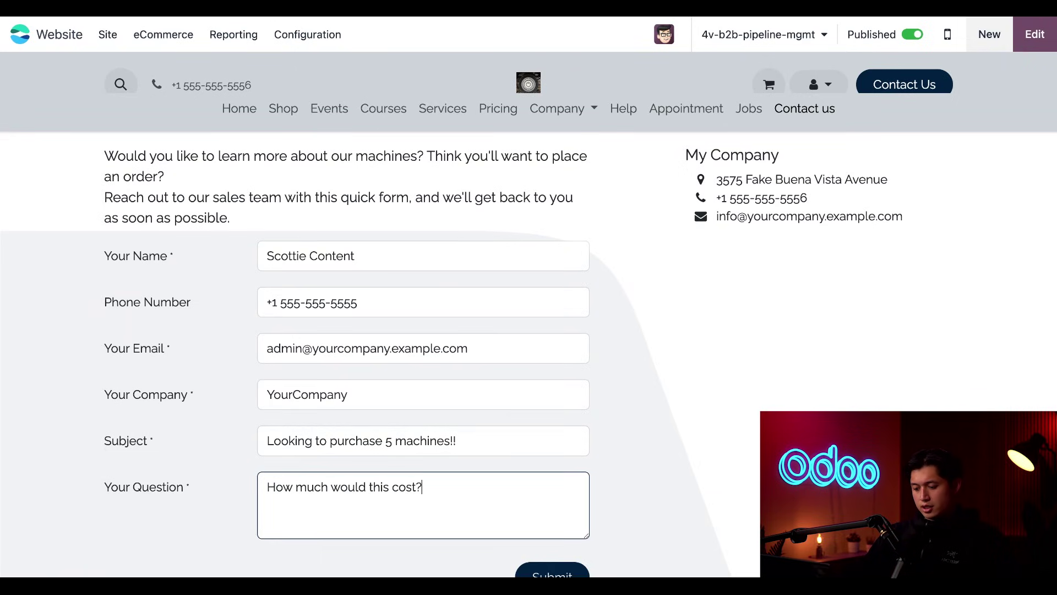
pyautogui.scroll(-1, 673, 466)
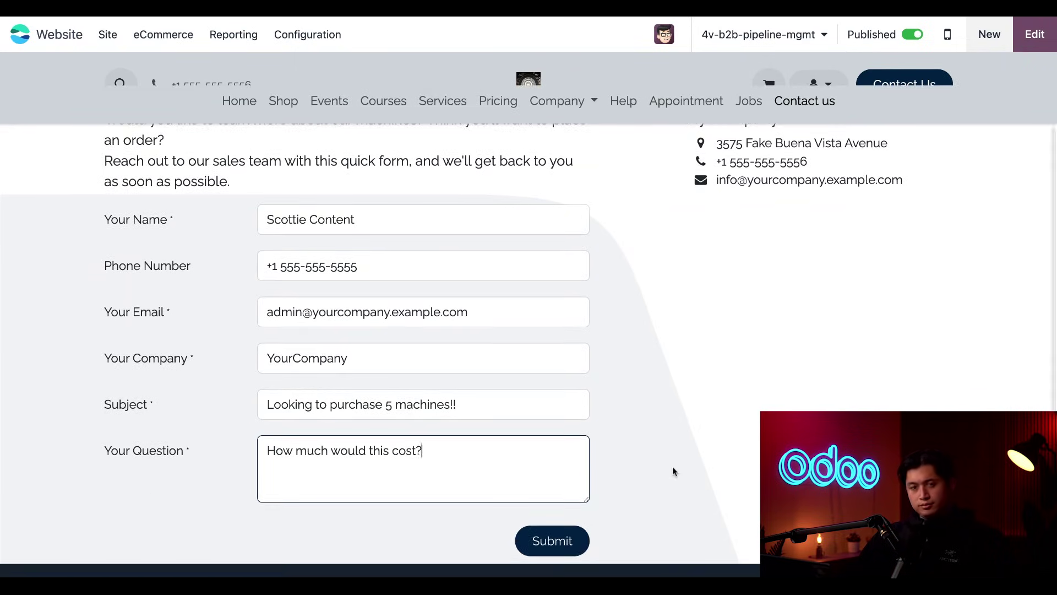
pyautogui.click(572, 542)
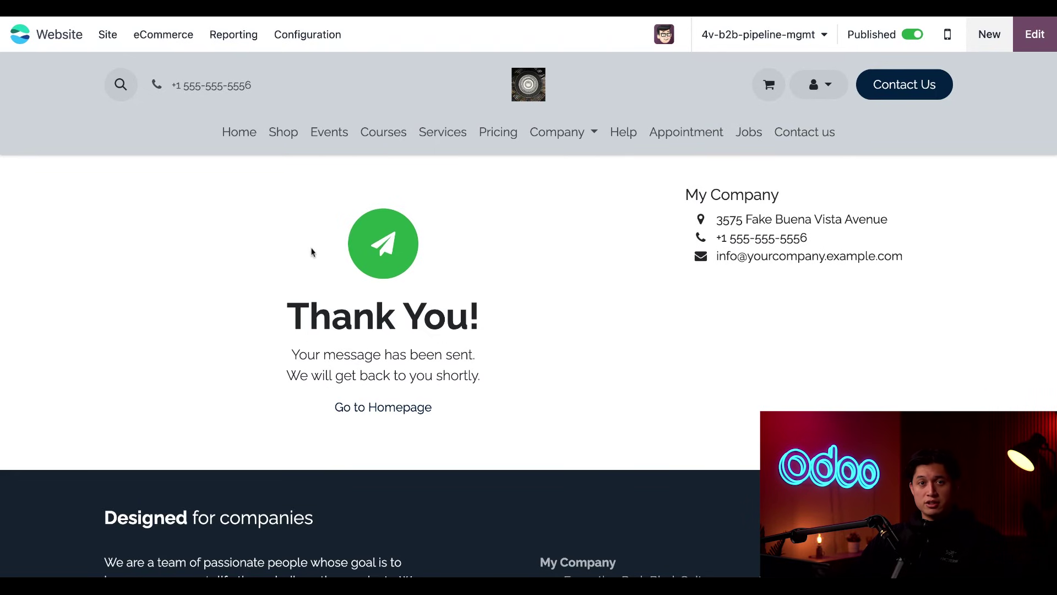
pyautogui.click(28, 40)
# Open the 'Looking to purchase 5 machines!!' lead in CRM Leads, give it three stars, and begin converting it.
pyautogui.click(267, 165)
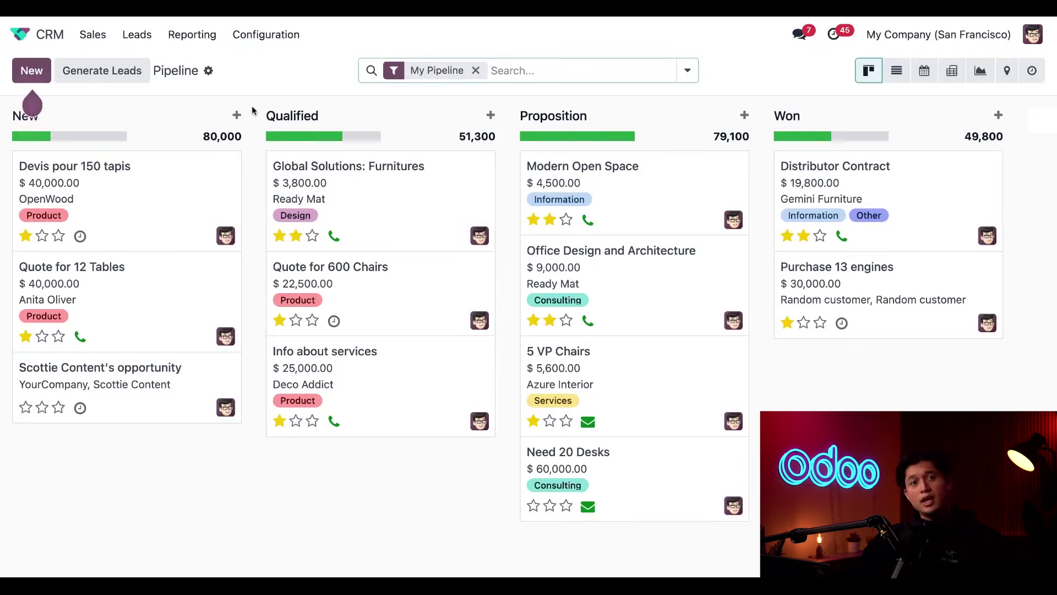
pyautogui.click(139, 36)
pyautogui.scroll(-5, 409, 474)
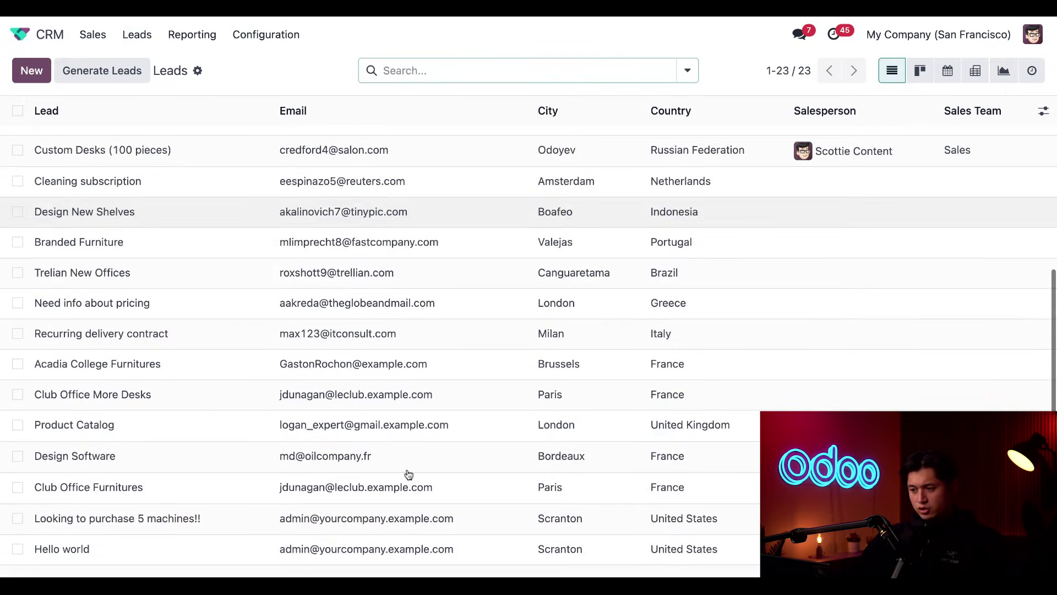
pyautogui.click(212, 527)
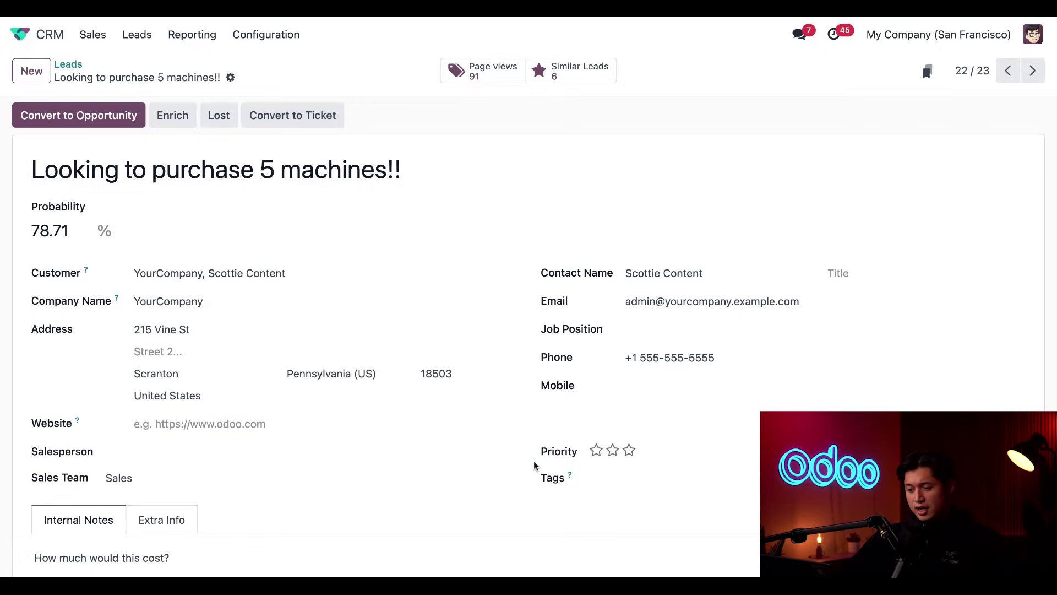
pyautogui.click(629, 450)
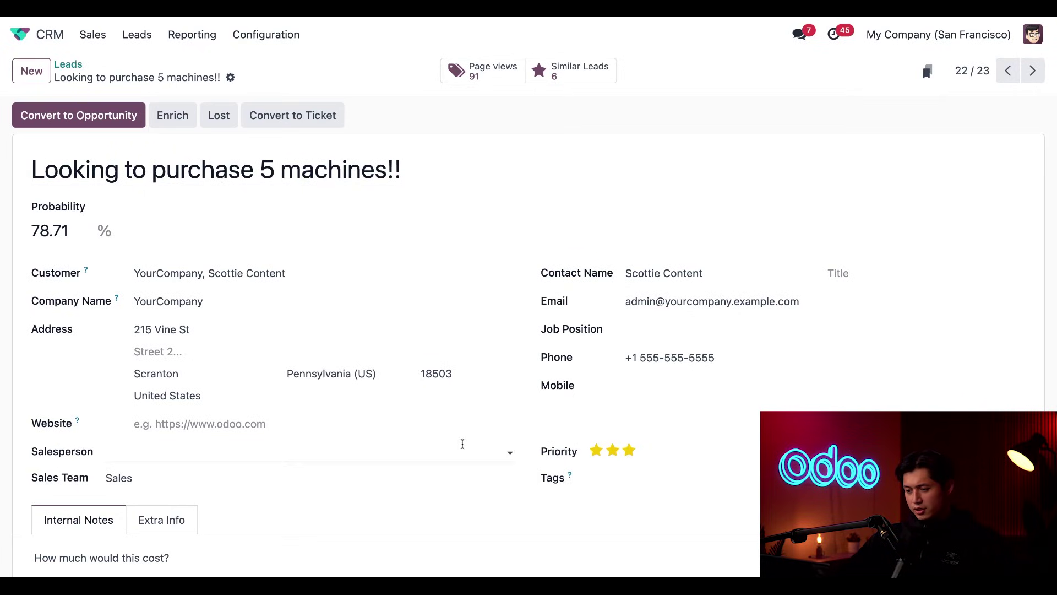
pyautogui.click(103, 122)
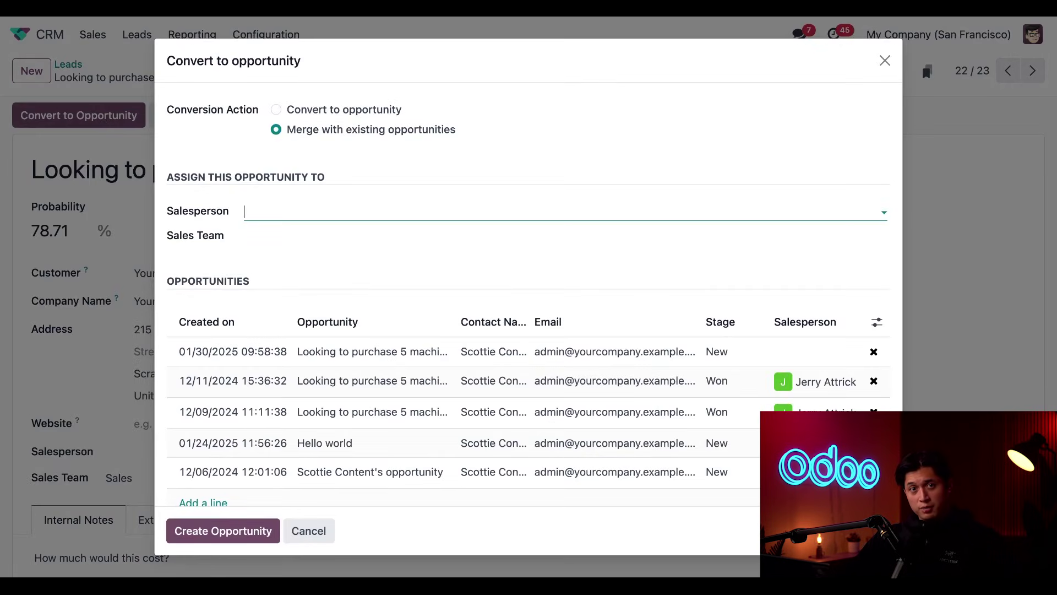
# Convert the lead to an opportunity with an assigned salesperson and a newly created customer.
pyautogui.click(277, 110)
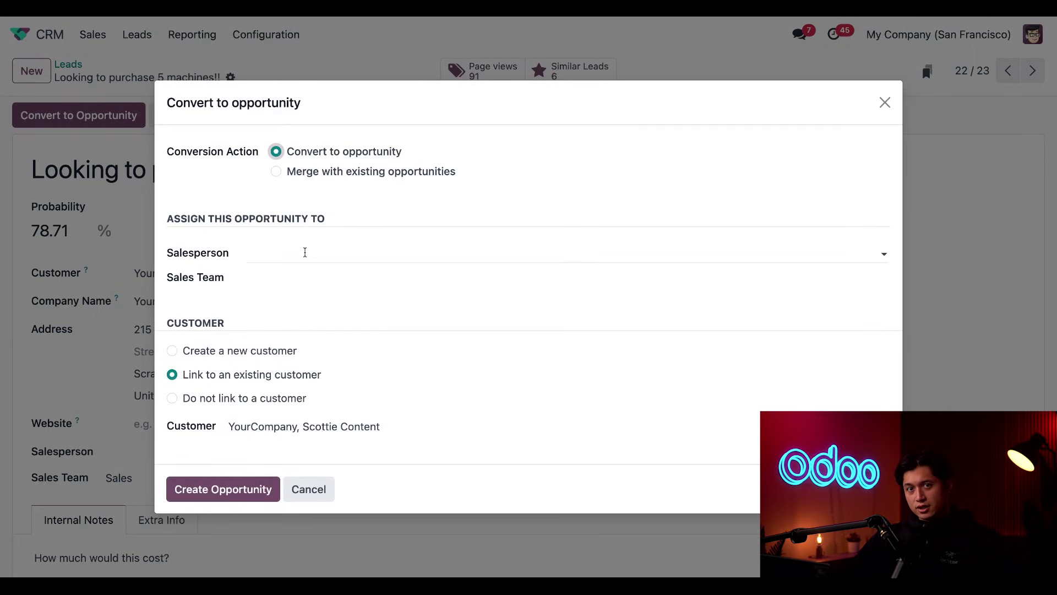
pyautogui.click(305, 253)
pyautogui.click(322, 306)
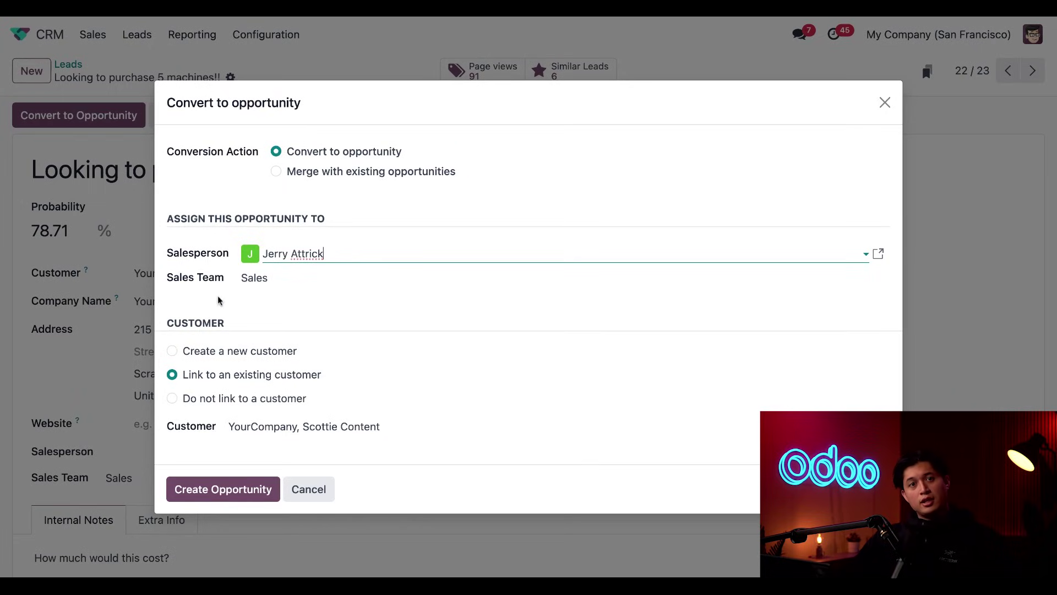
pyautogui.click(172, 352)
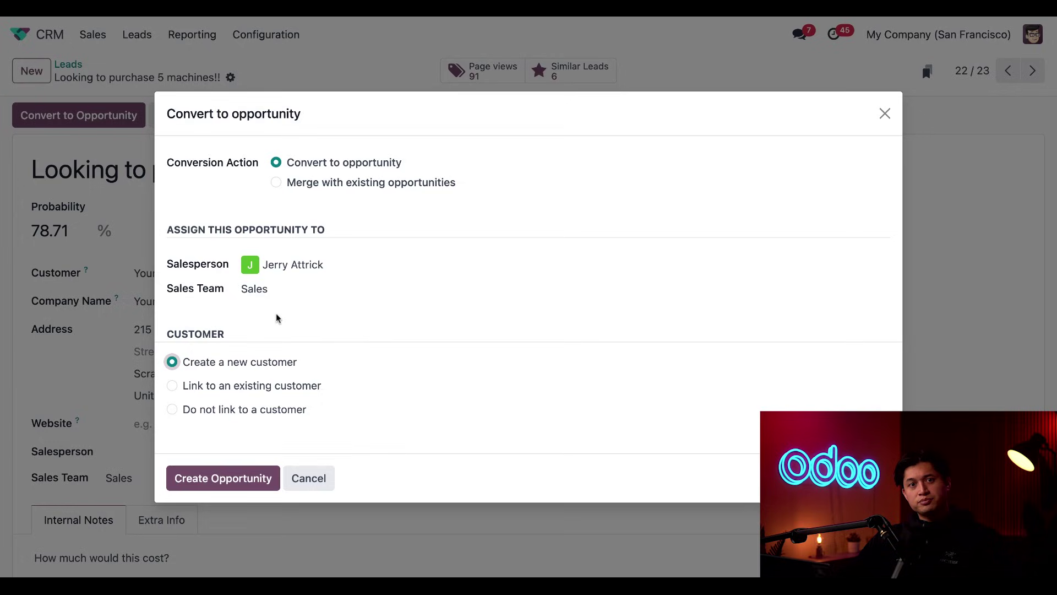
pyautogui.click(229, 483)
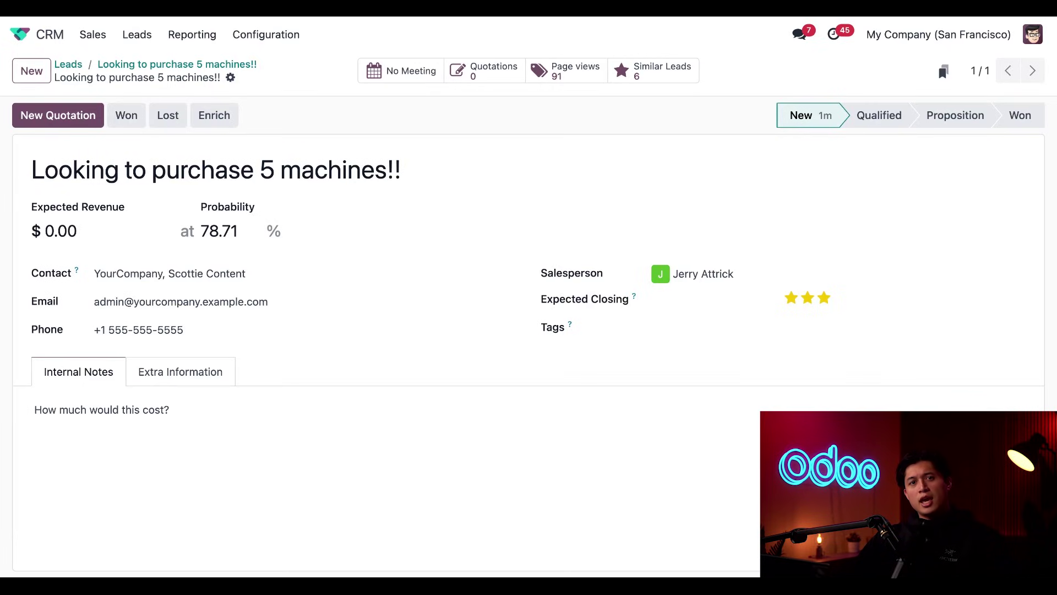
# Set the opportunity's expected revenue to 15,000 and start a new quotation for its customer.
pyautogui.click(112, 234)
pyautogui.write('1')
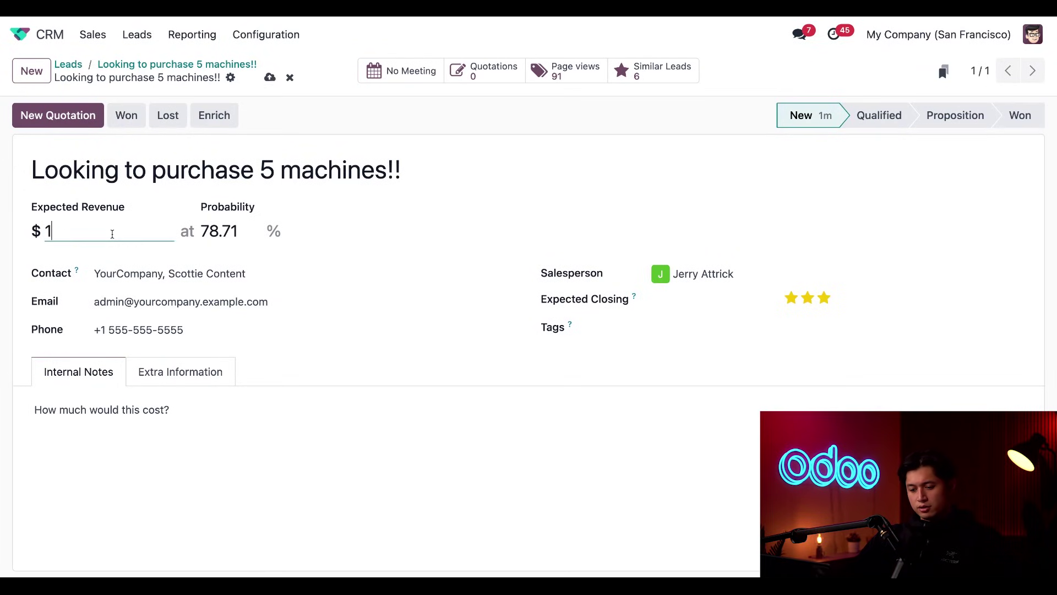
pyautogui.write('5,00000')
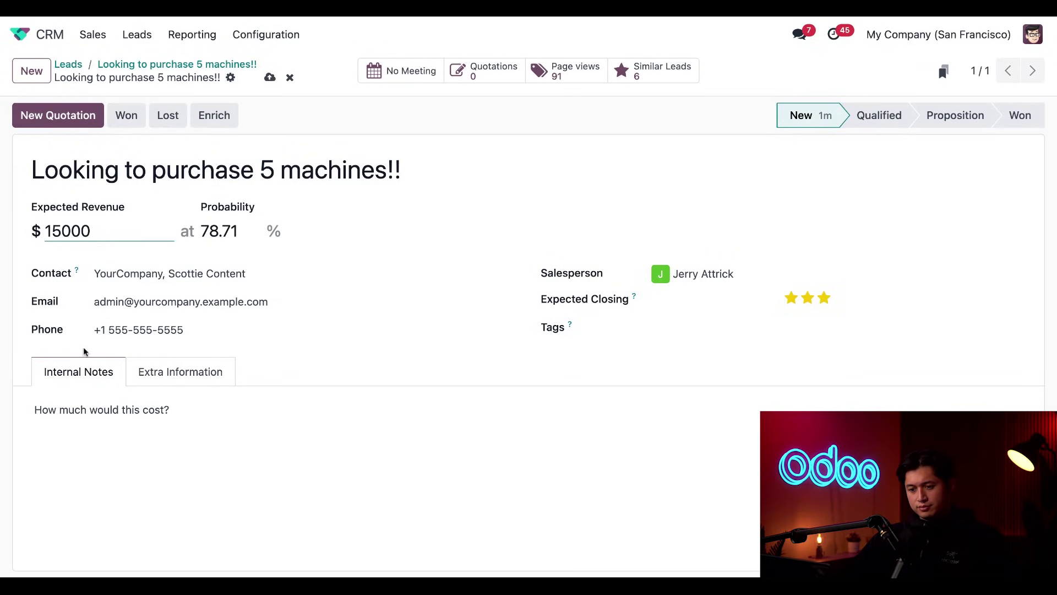
pyautogui.click(80, 351)
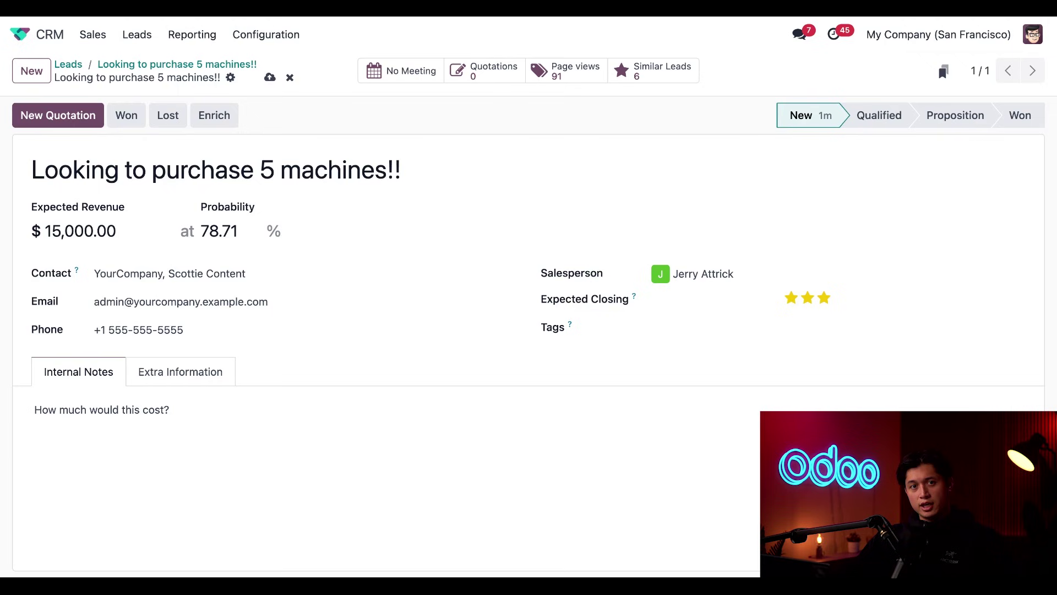
pyautogui.click(44, 115)
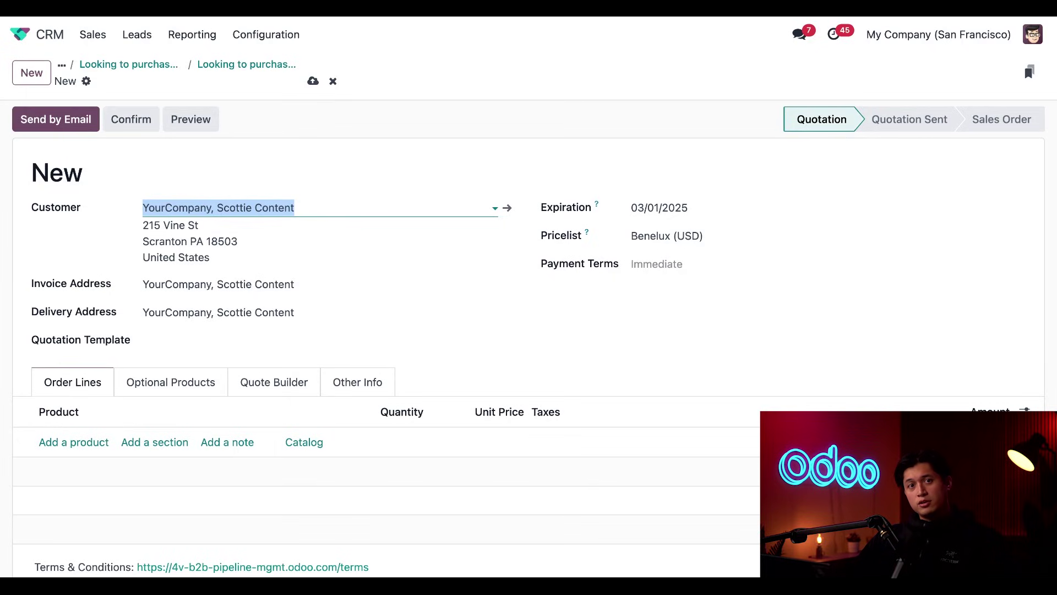
# Add an order line for 5 Factory Machines at 3,000.00 each.
pyautogui.click(86, 448)
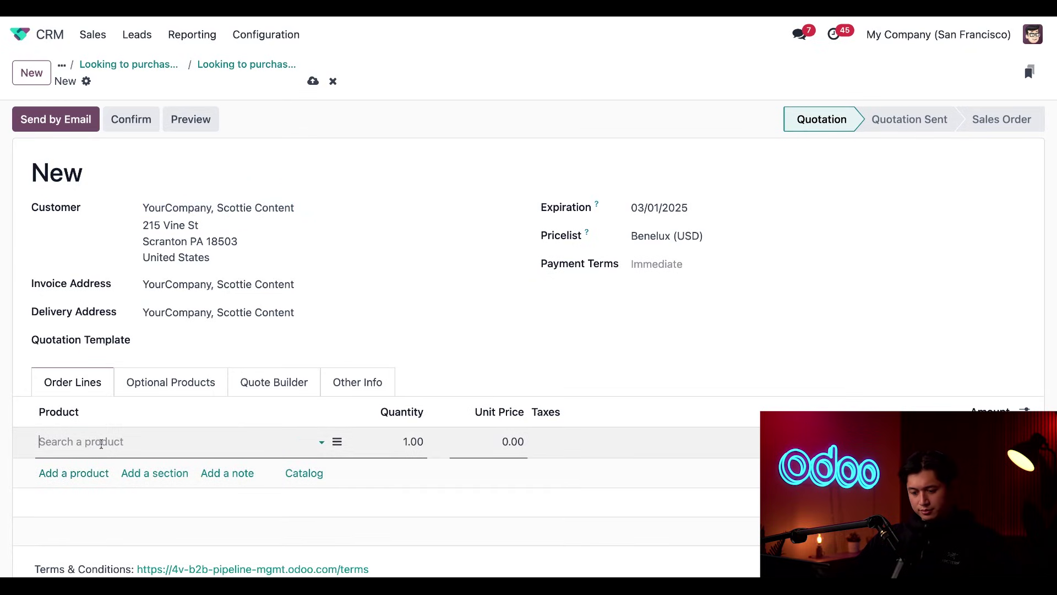
pyautogui.write('fac')
pyautogui.click(109, 468)
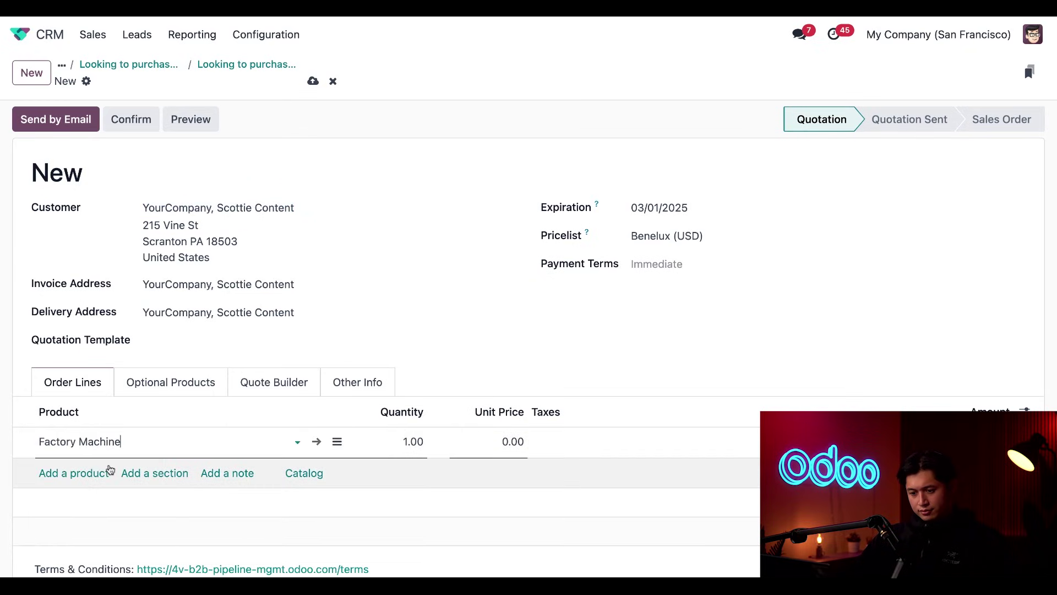
pyautogui.click(411, 442)
pyautogui.write('5')
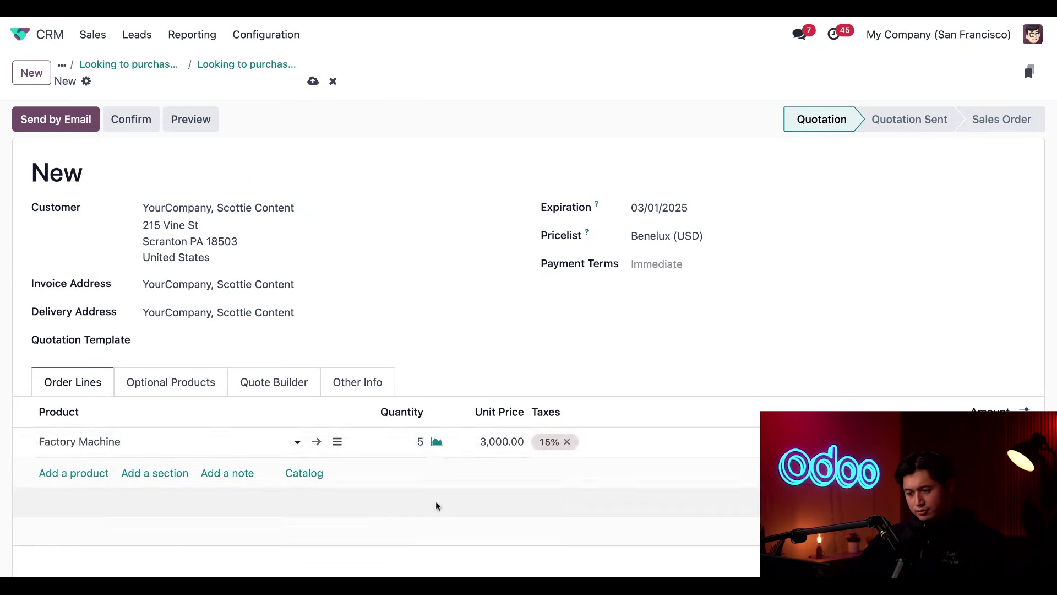
pyautogui.scroll(-1, 435, 503)
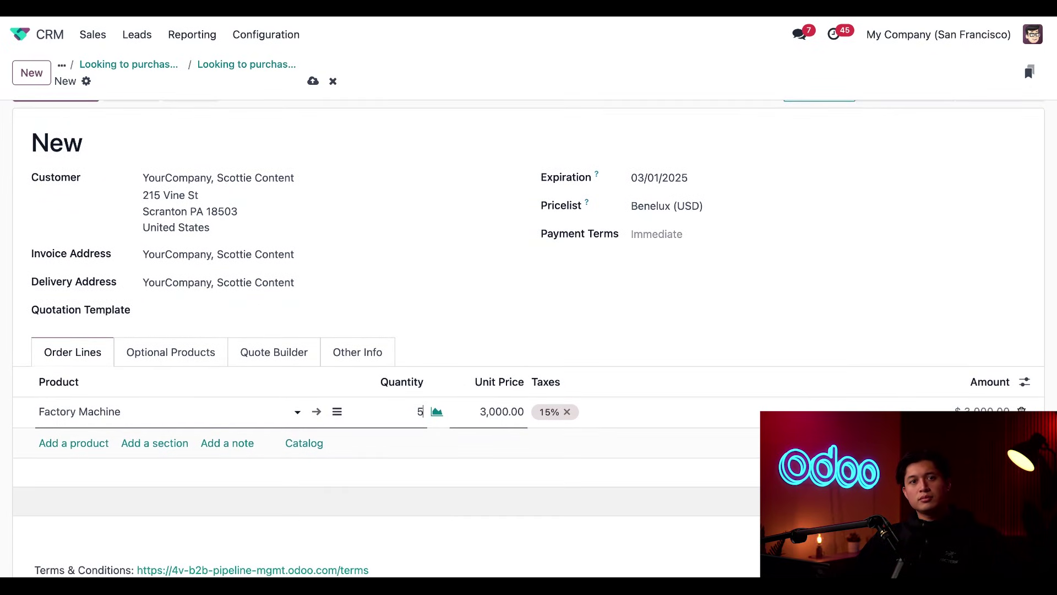
pyautogui.click(464, 338)
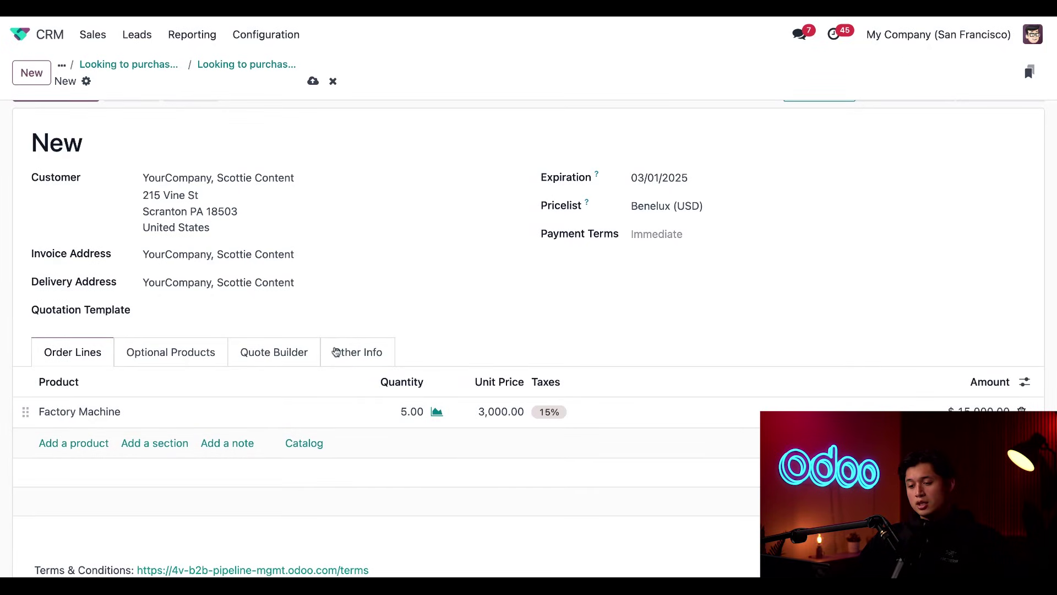
# In the Quote Builder, include the About Us and Factory Machine pages.
pyautogui.click(286, 353)
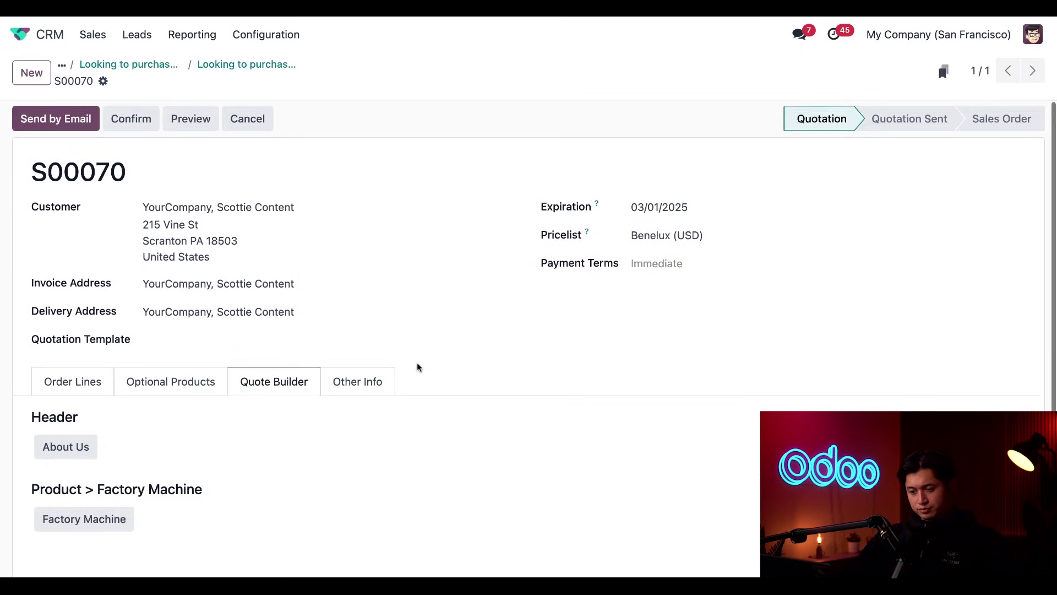
pyautogui.scroll(-2, 414, 374)
pyautogui.click(72, 382)
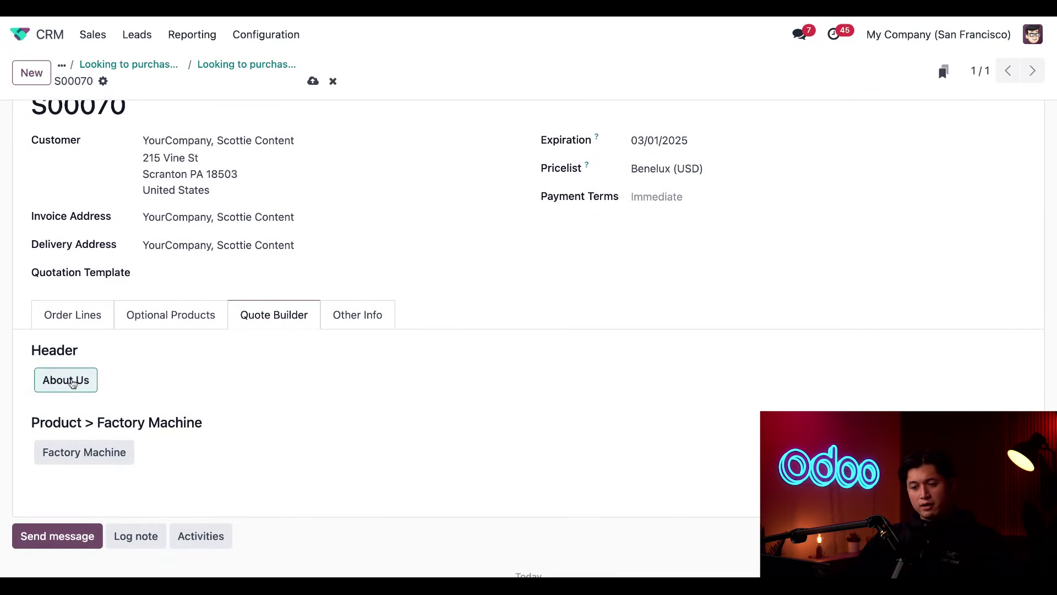
pyautogui.click(93, 457)
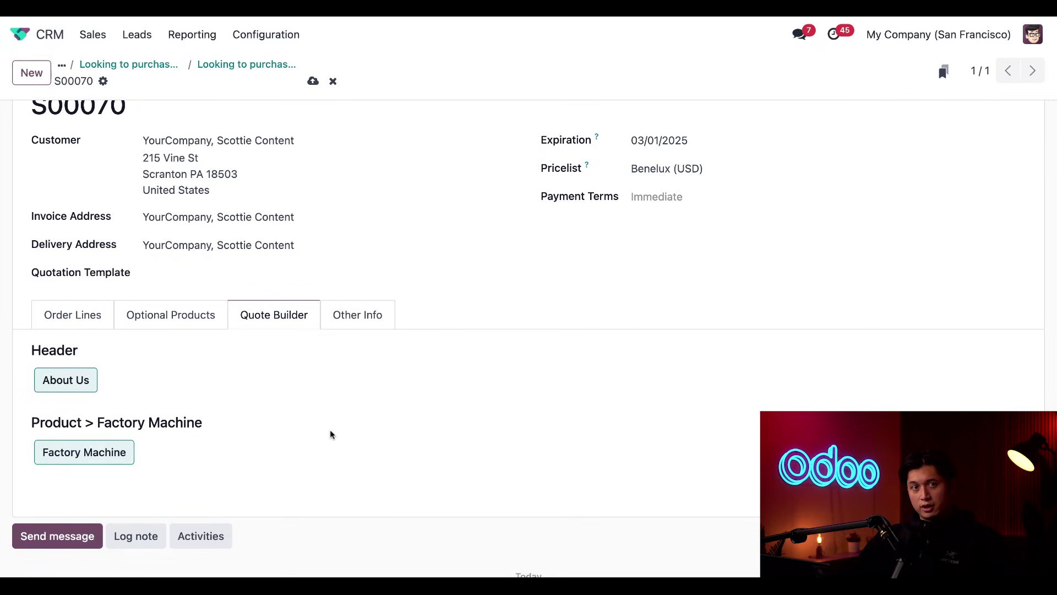
pyautogui.scroll(2, 272, 364)
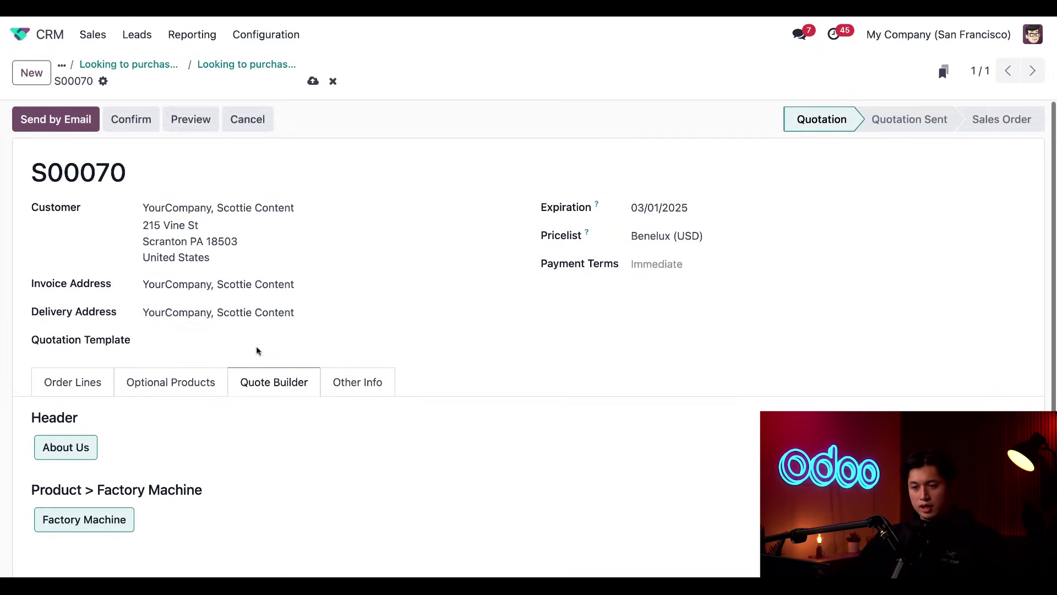
# Email quotation S00070 to the customer with its PDF attached.
pyautogui.click(62, 125)
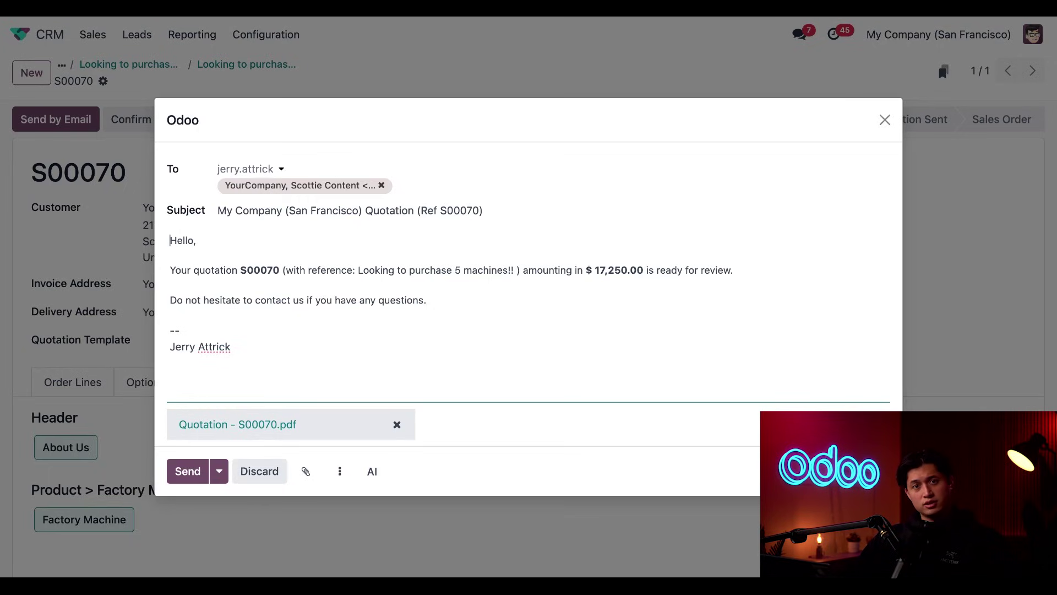
pyautogui.click(188, 472)
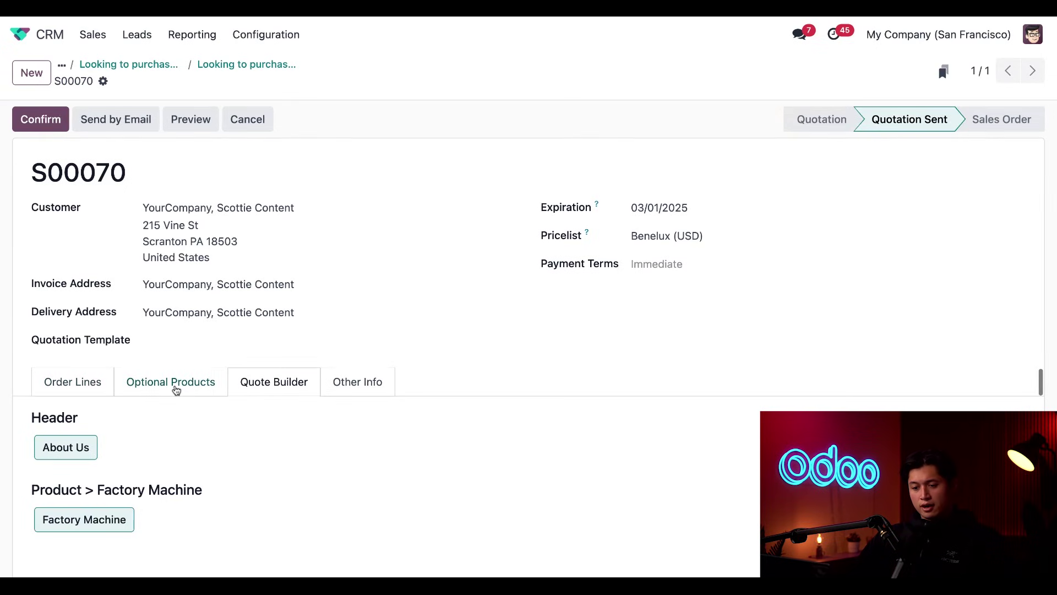
pyautogui.scroll(-7, 372, 472)
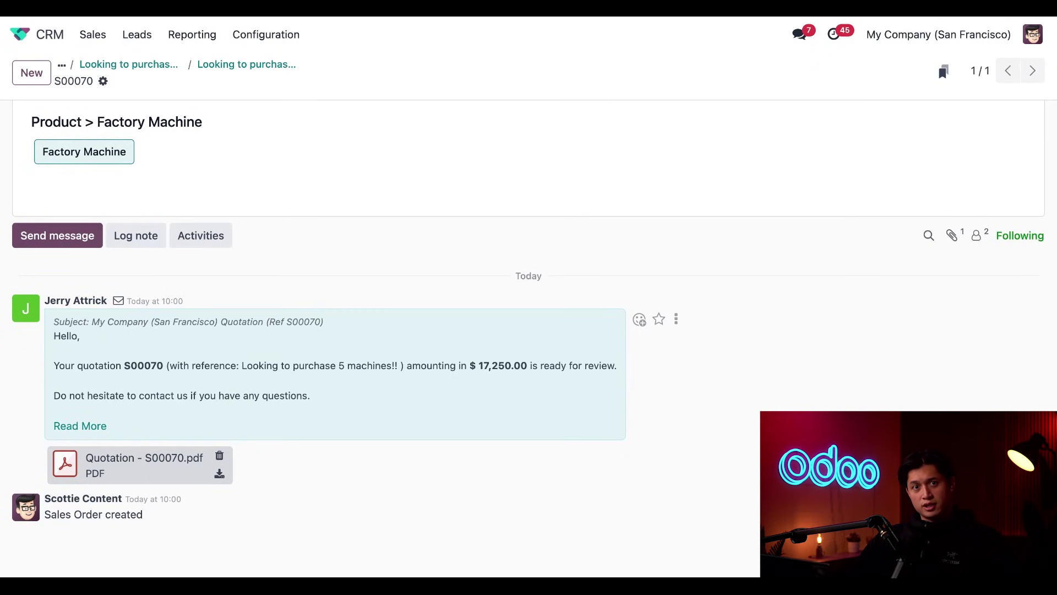
pyautogui.click(66, 464)
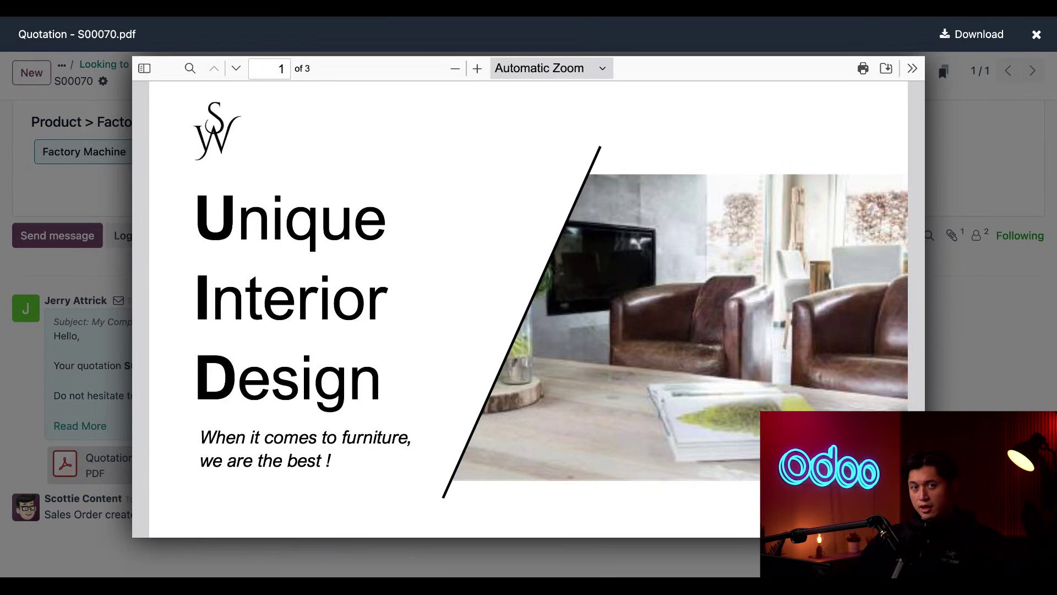
pyautogui.scroll(-15, 528, 309)
pyautogui.scroll(-15, 529, 308)
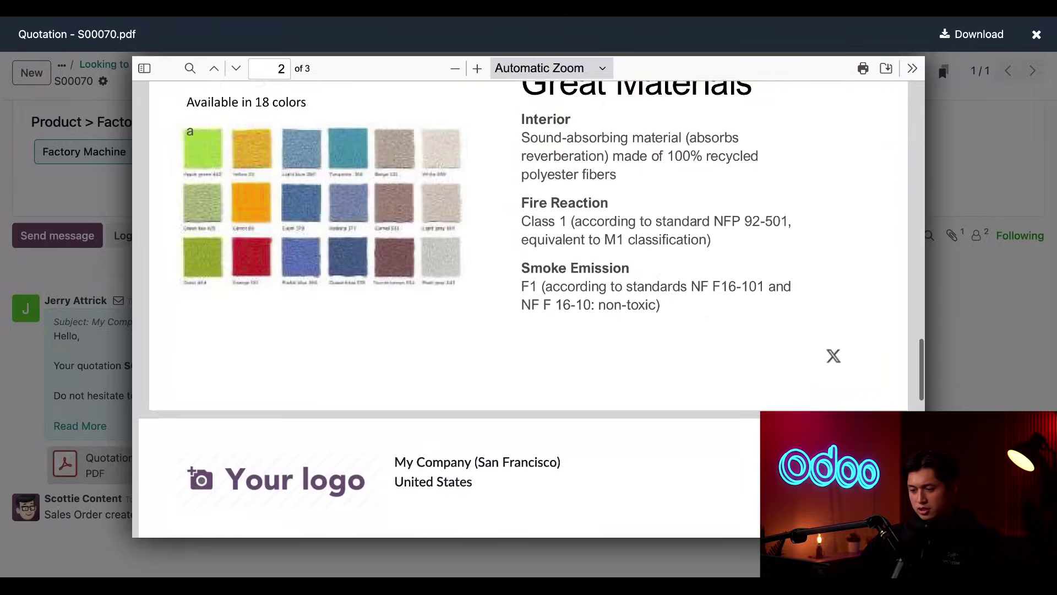
pyautogui.scroll(-2, 529, 309)
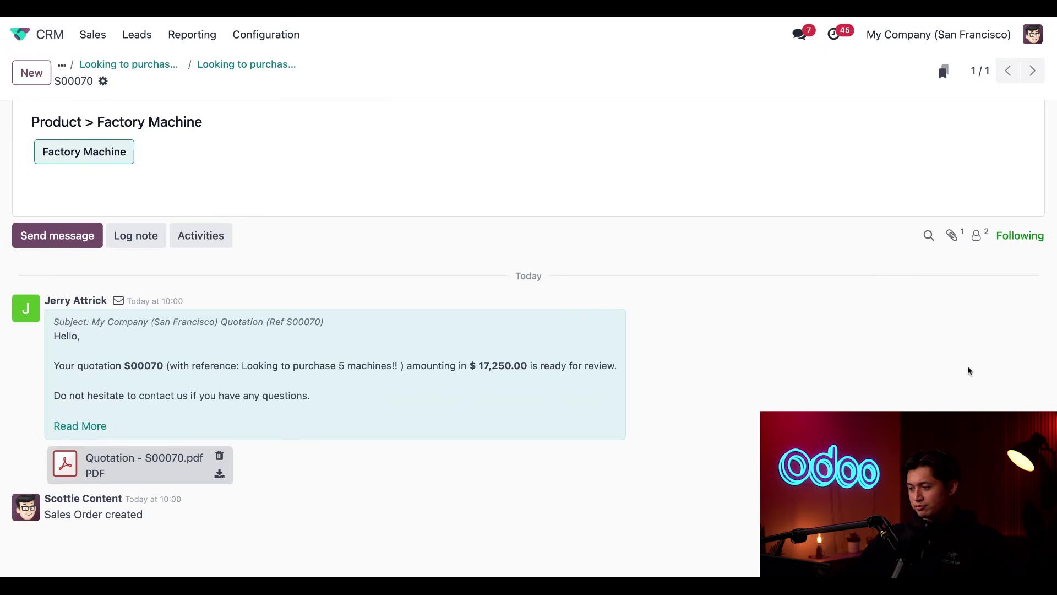
pyautogui.click(935, 366)
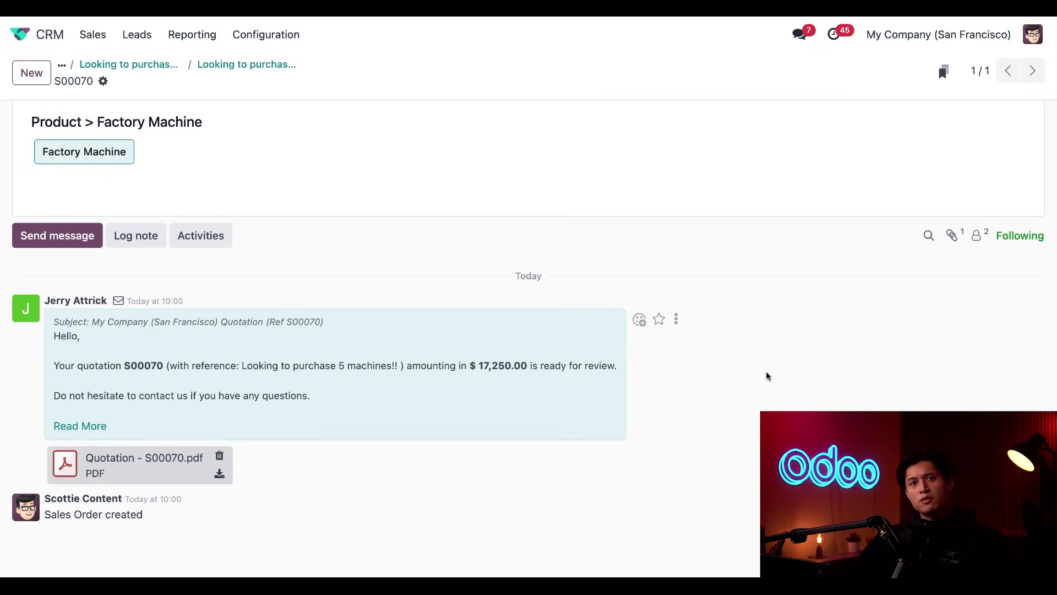
# Return to the 5-machines lead and move it to the Proposition stage.
pyautogui.scroll(10, 768, 376)
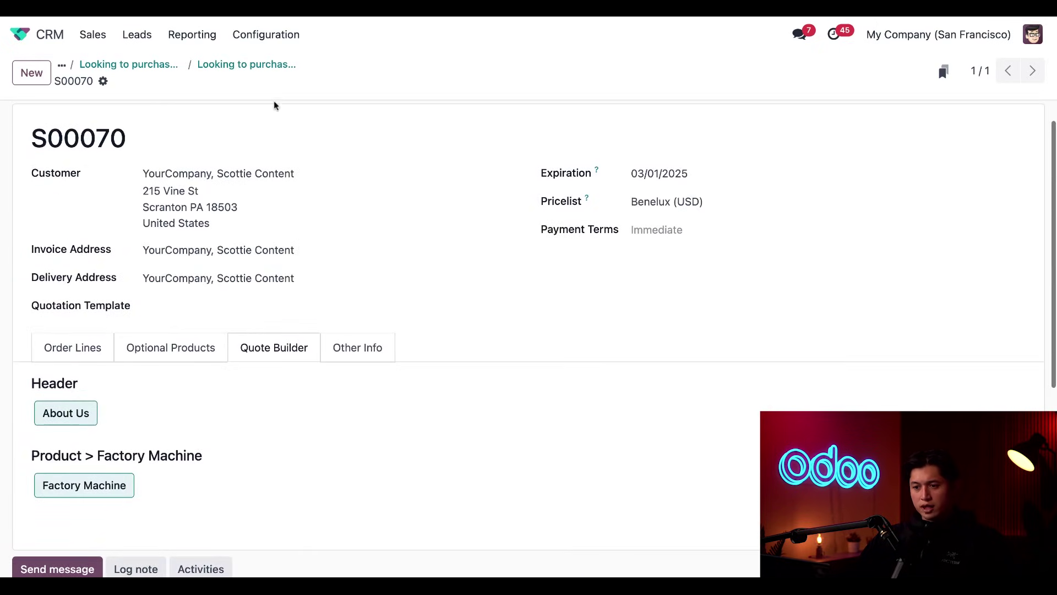
pyautogui.click(261, 65)
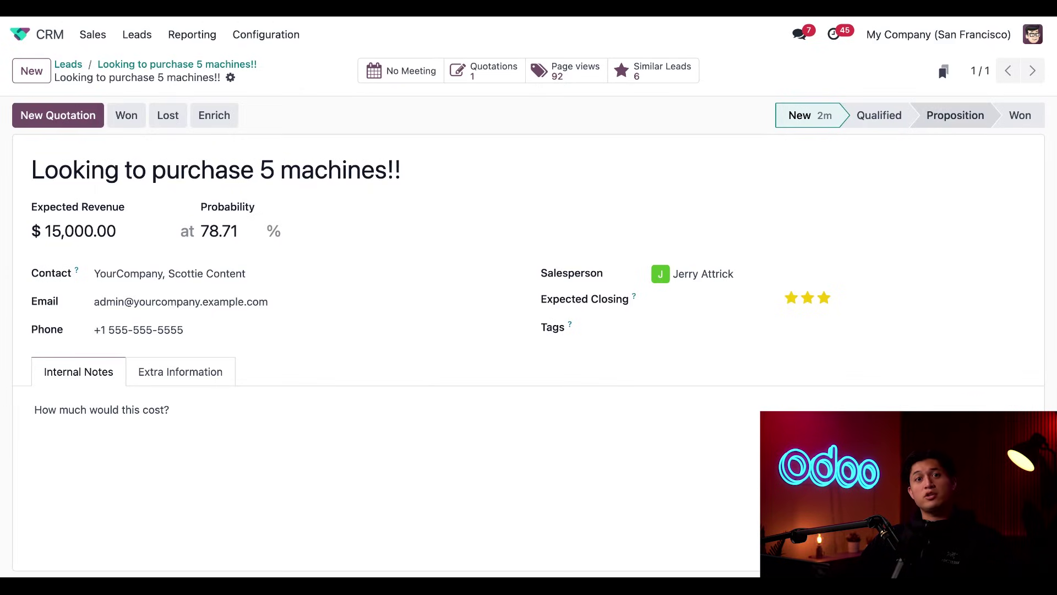
pyautogui.click(956, 115)
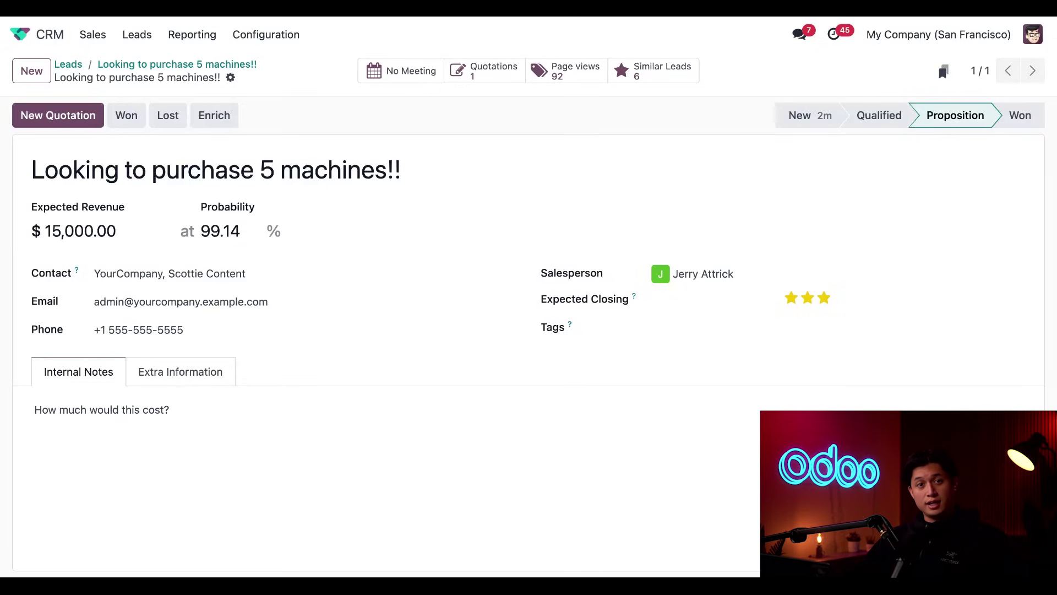
pyautogui.scroll(-5, 529, 330)
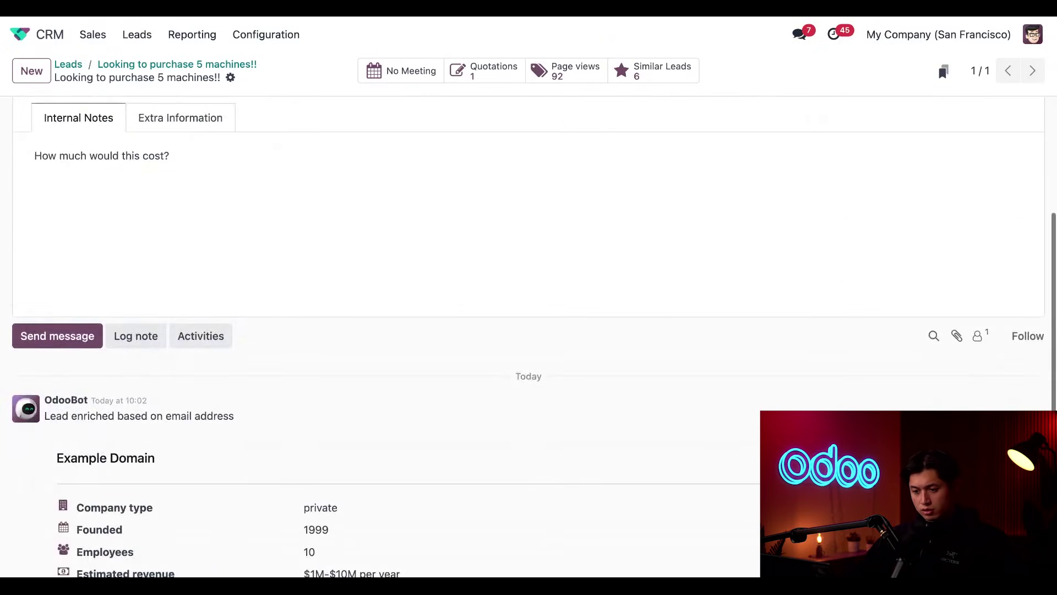
# Start a Follow-up Quote activity with summary 'See if they want to double their order'.
pyautogui.click(201, 336)
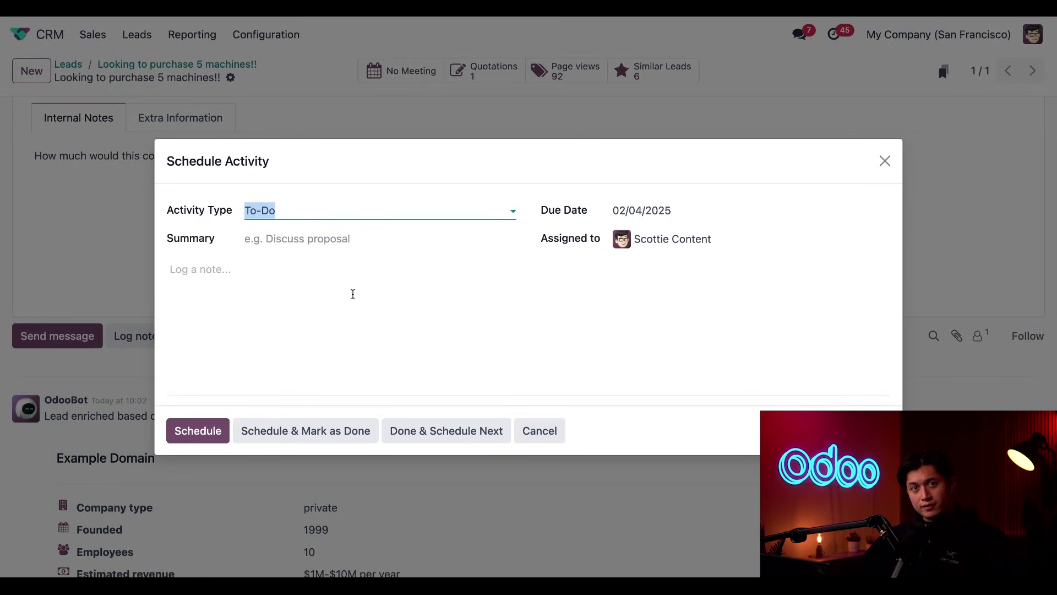
pyautogui.click(333, 210)
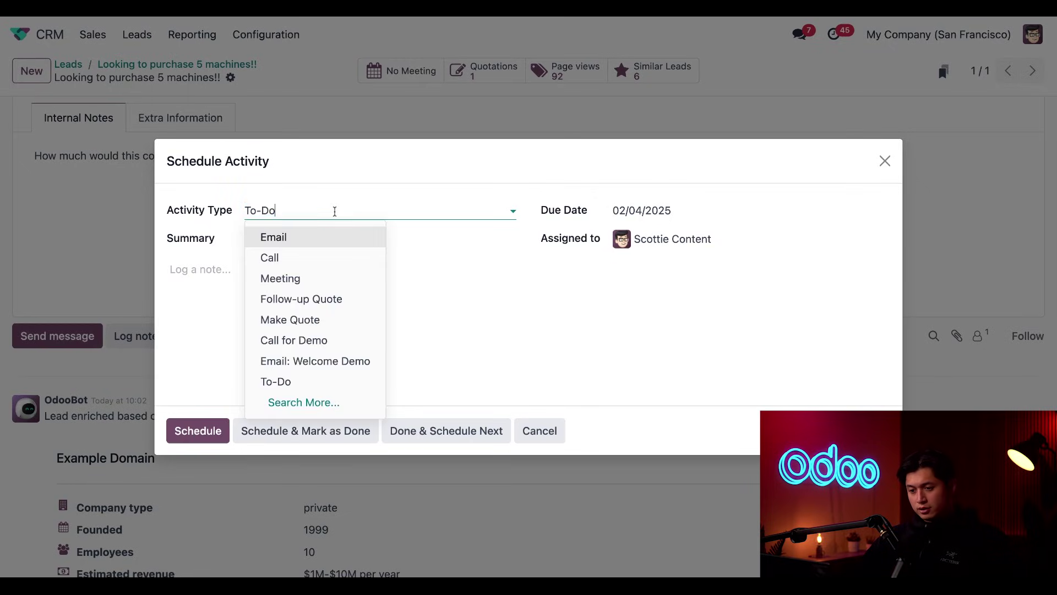
pyautogui.click(318, 303)
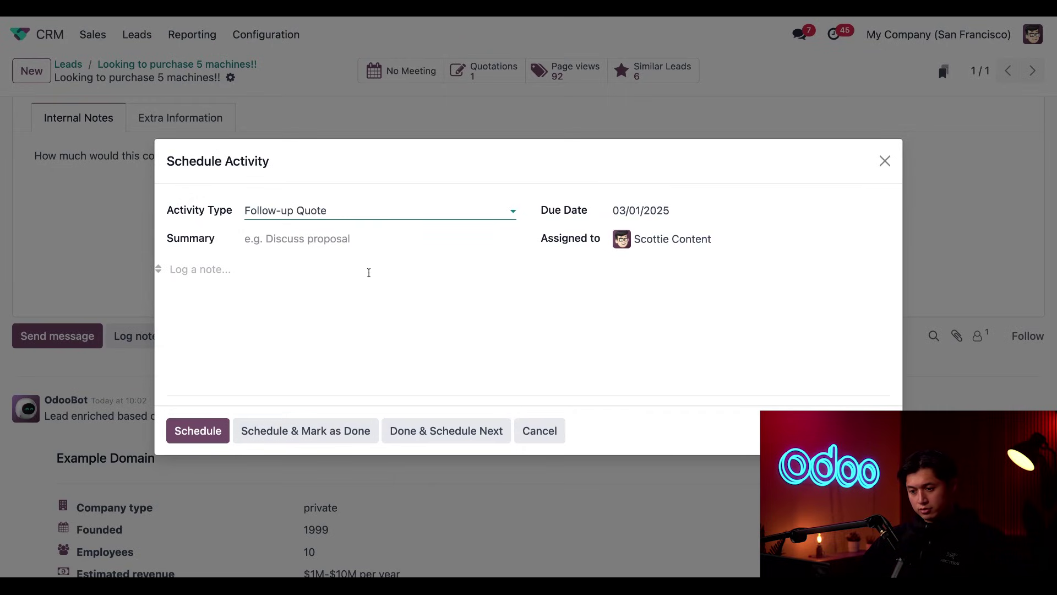
pyautogui.click(356, 238)
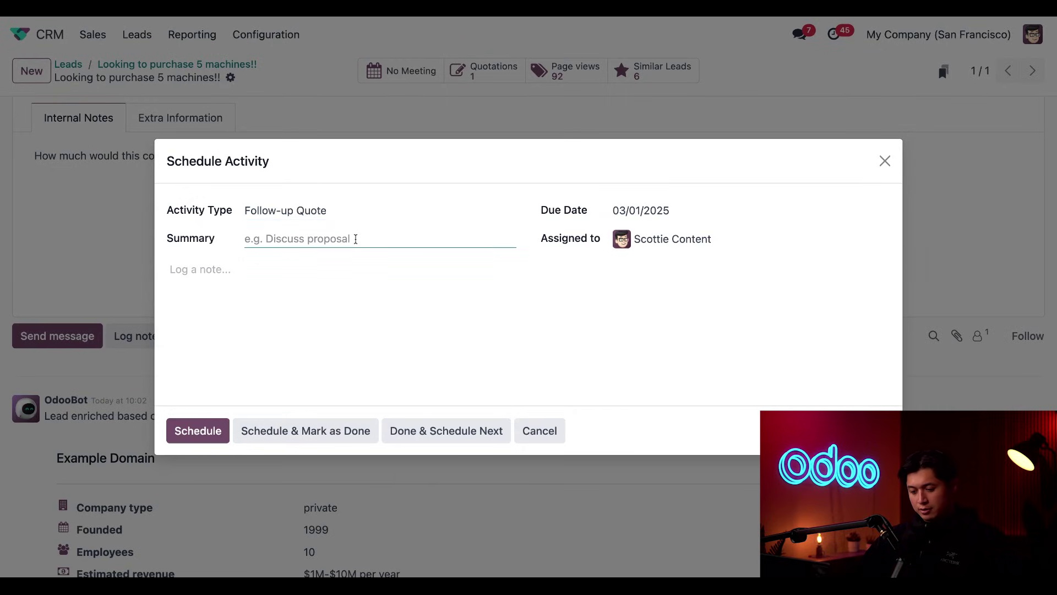
pyautogui.write('See if they wa')
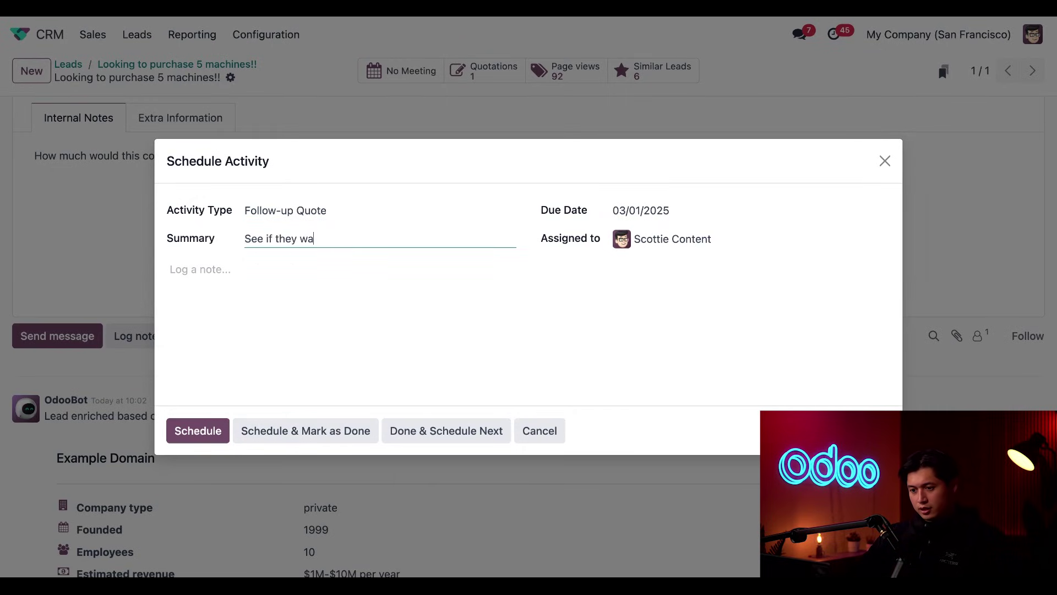
pyautogui.write('nt to double their ord')
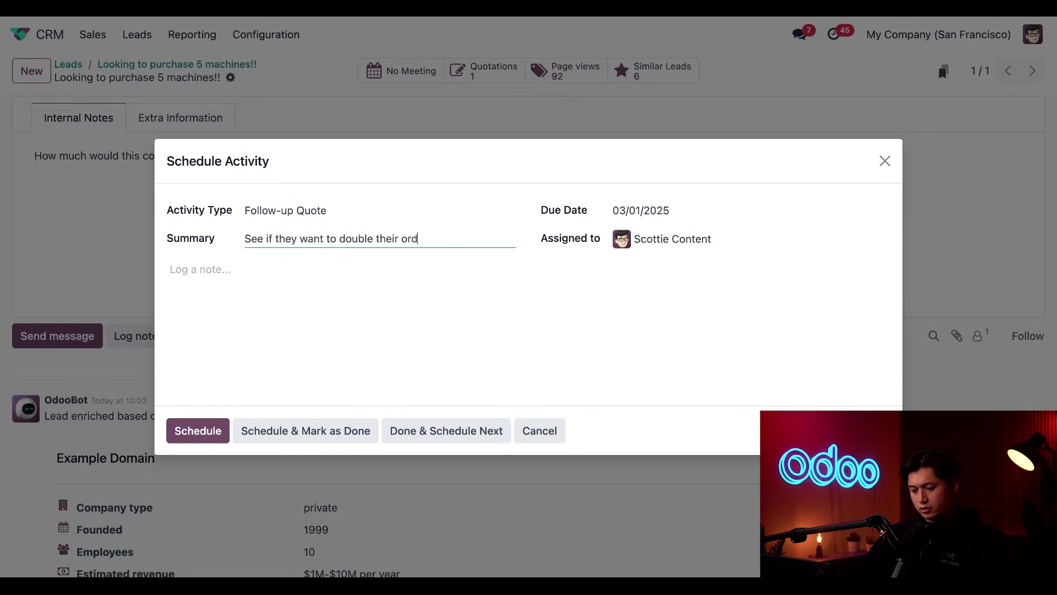
pyautogui.write('er')
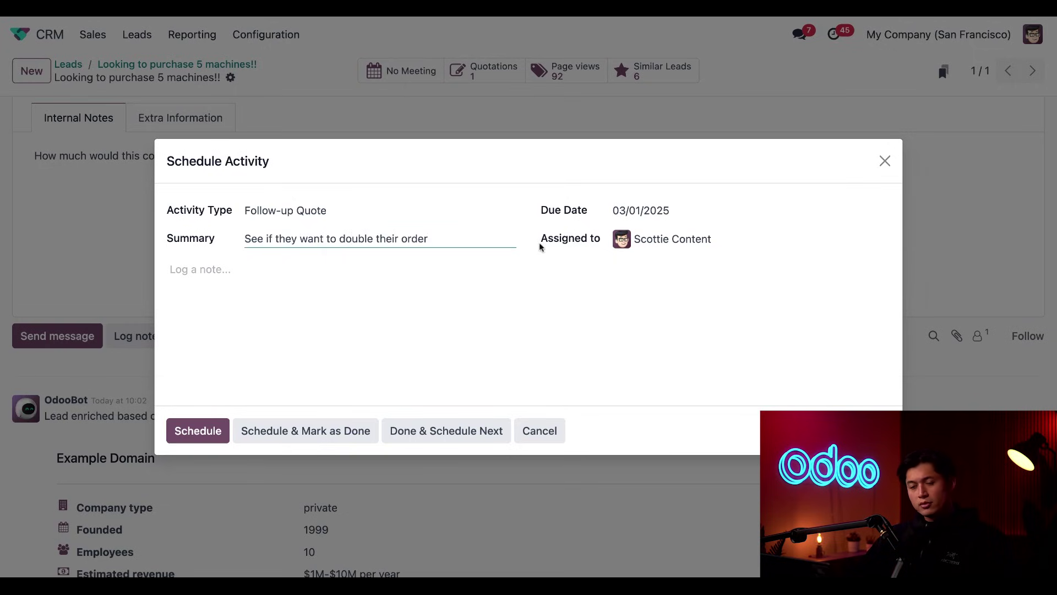
# Set the due date to 02/03/2025, assign it to the other salesperson, and schedule it.
pyautogui.click(632, 215)
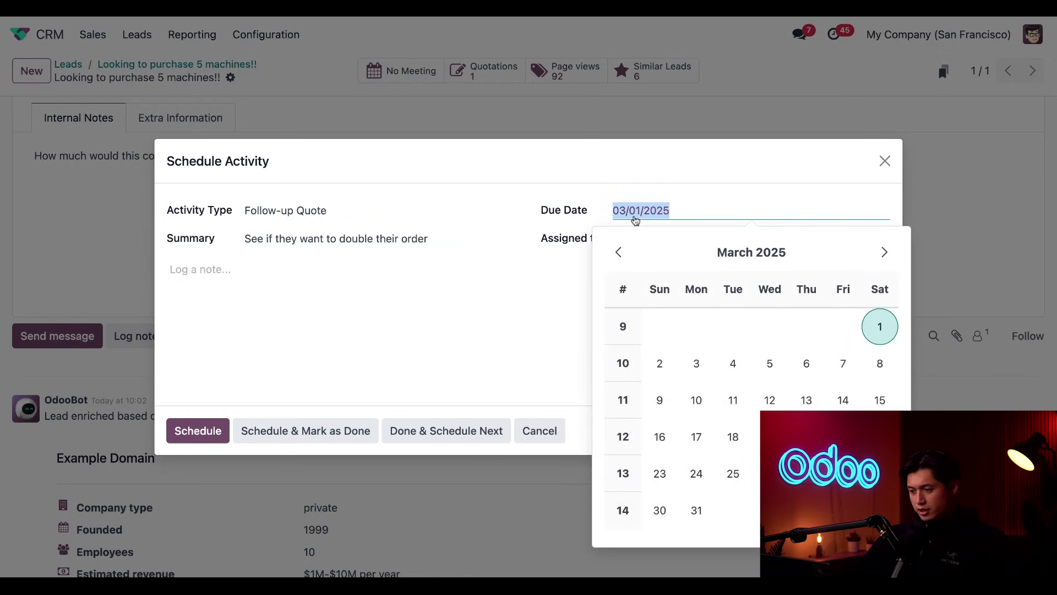
pyautogui.click(618, 252)
pyautogui.click(617, 252)
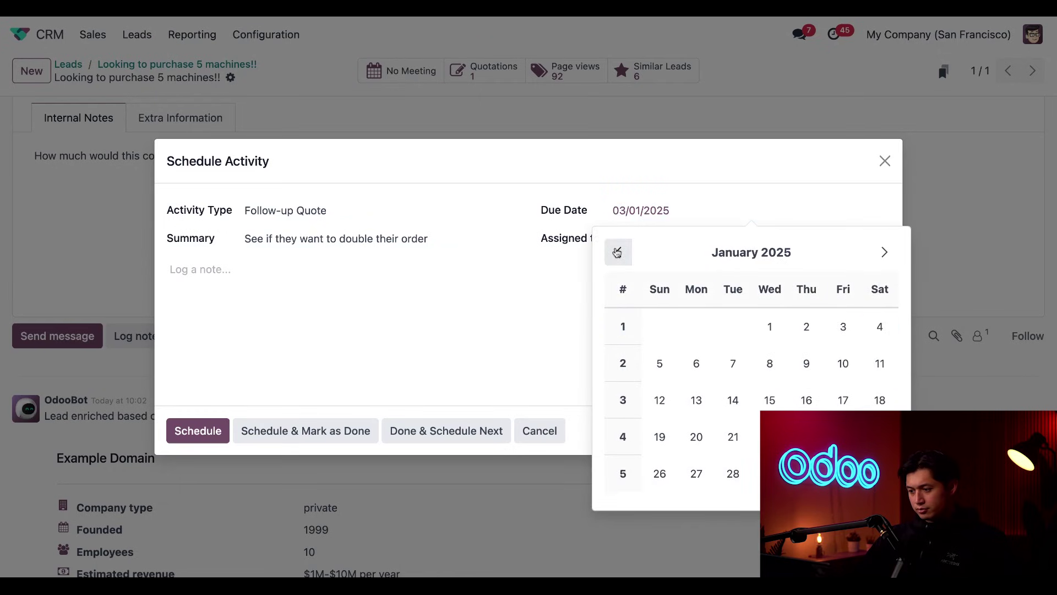
pyautogui.click(883, 253)
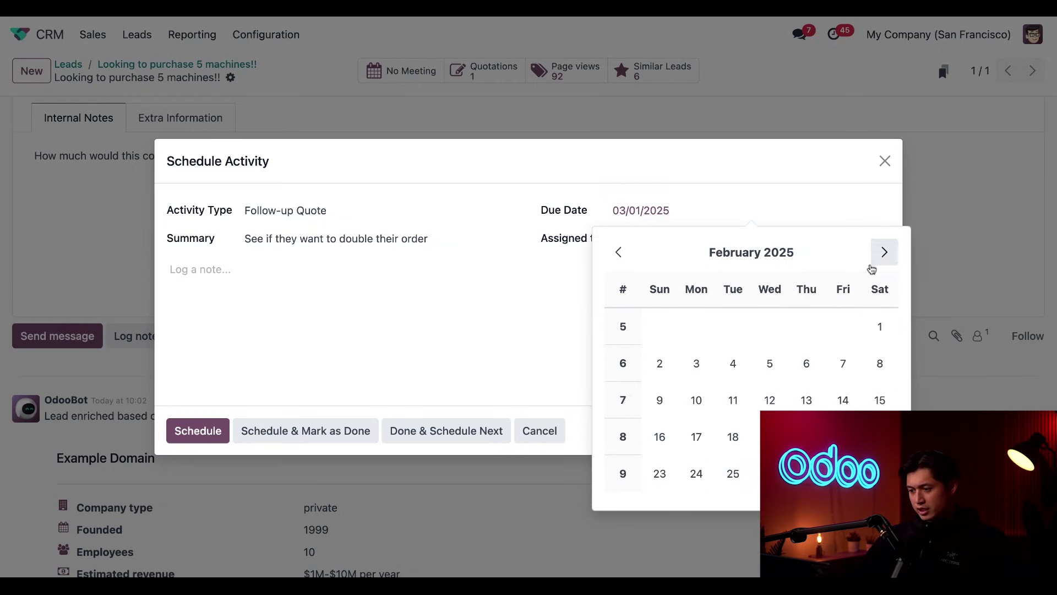
pyautogui.click(689, 372)
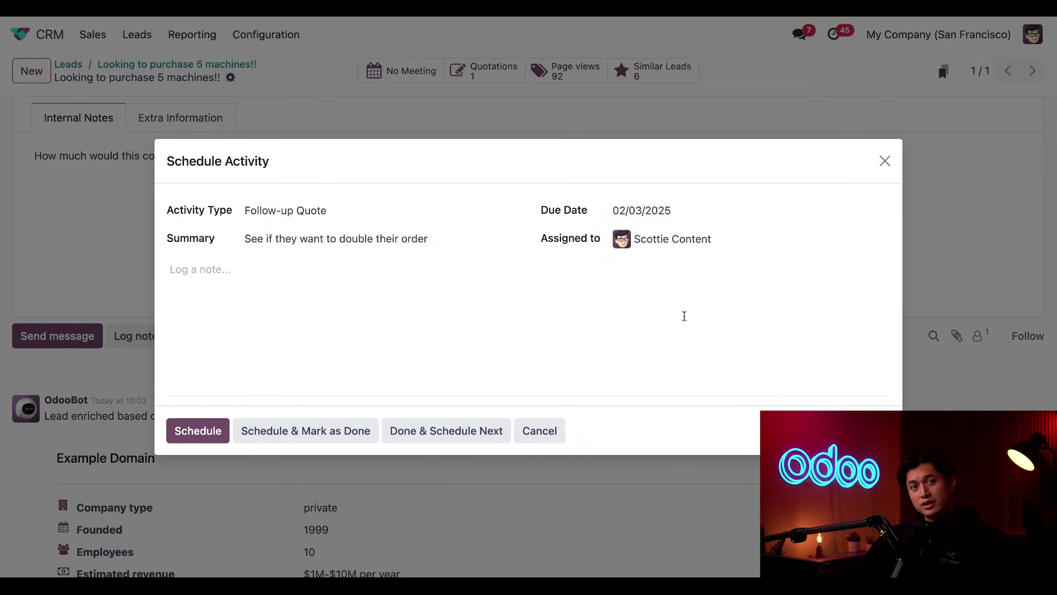
pyautogui.click(697, 241)
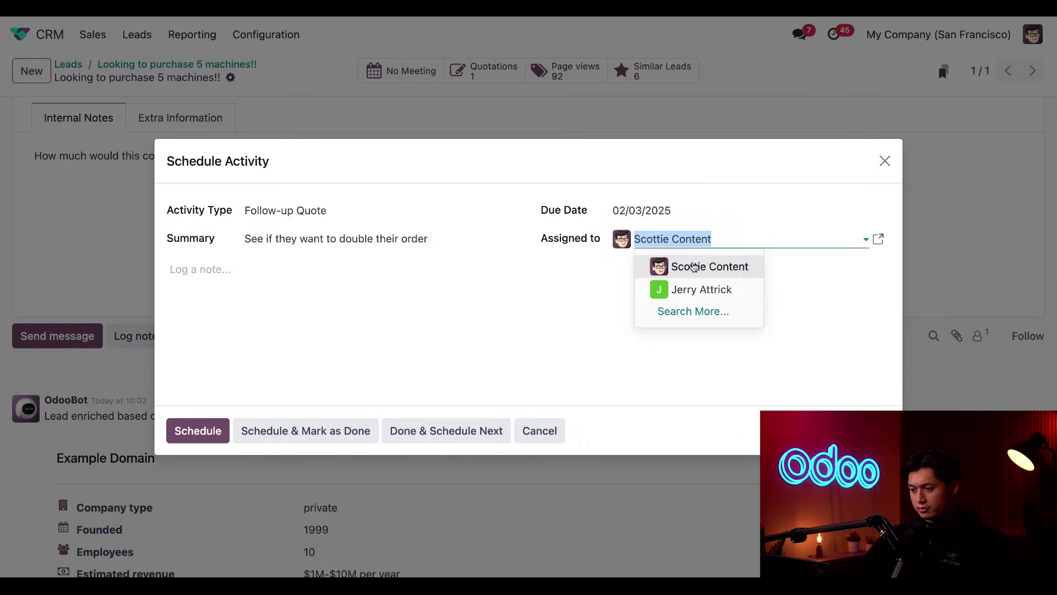
pyautogui.click(646, 269)
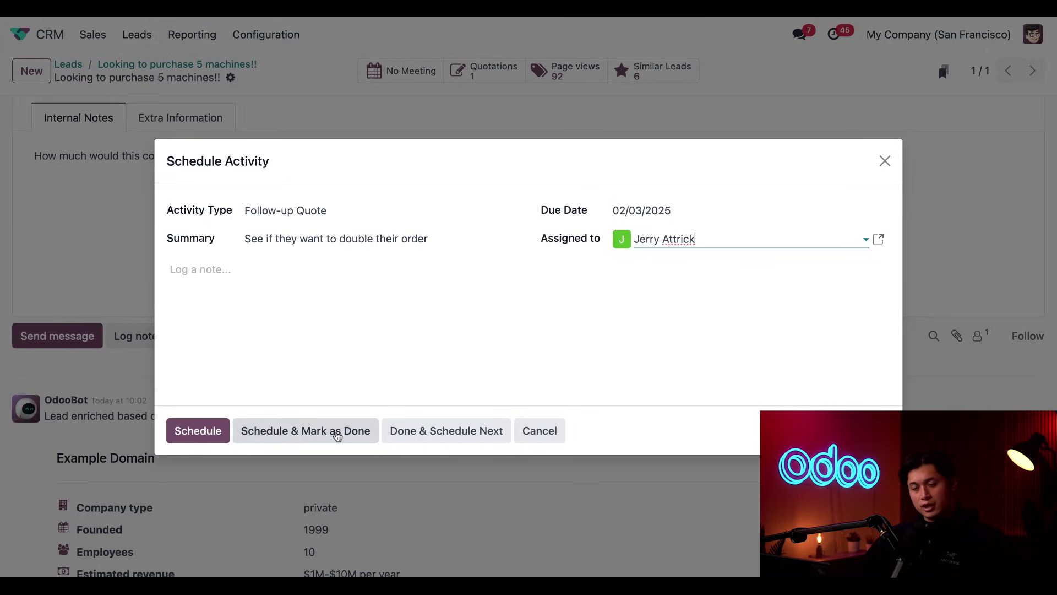
pyautogui.click(198, 431)
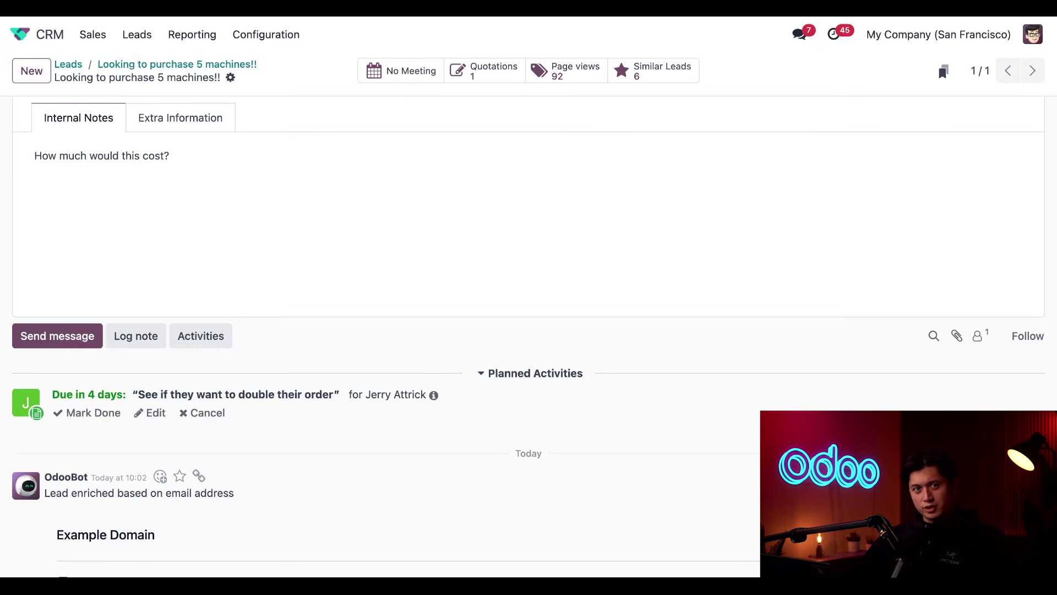
# Mark the Follow-up Quote done with feedback 'They are down to double! Woohoo!!'.
pyautogui.click(88, 414)
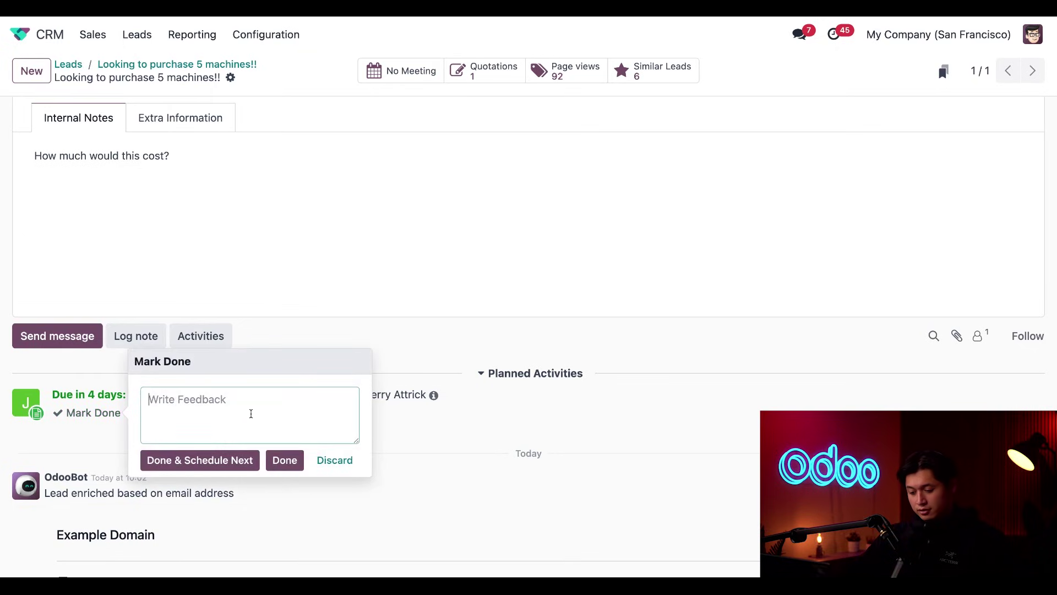
pyautogui.write('They ar ')
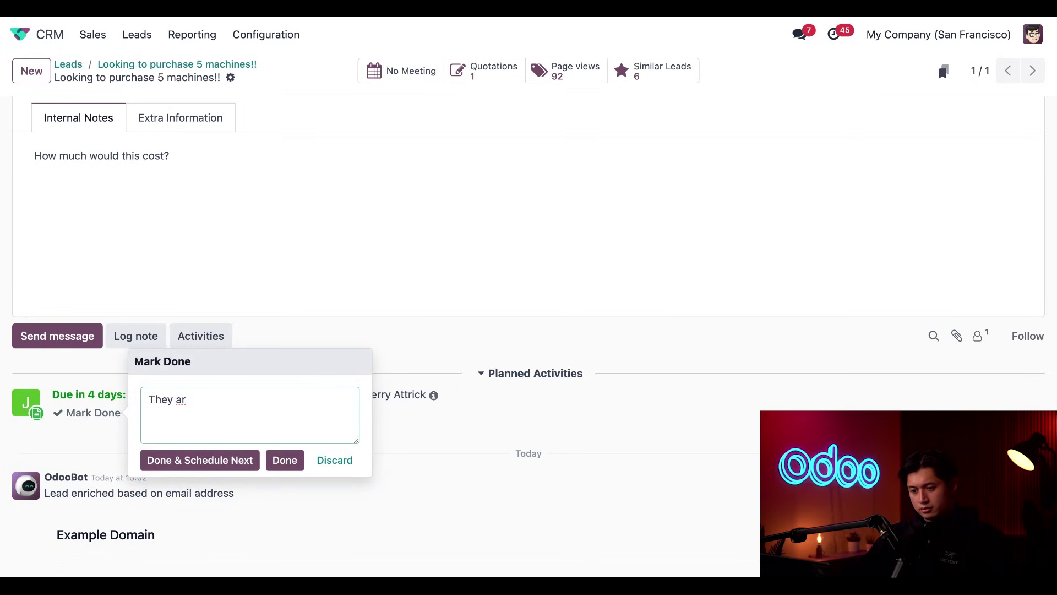
pyautogui.write('e down to d')
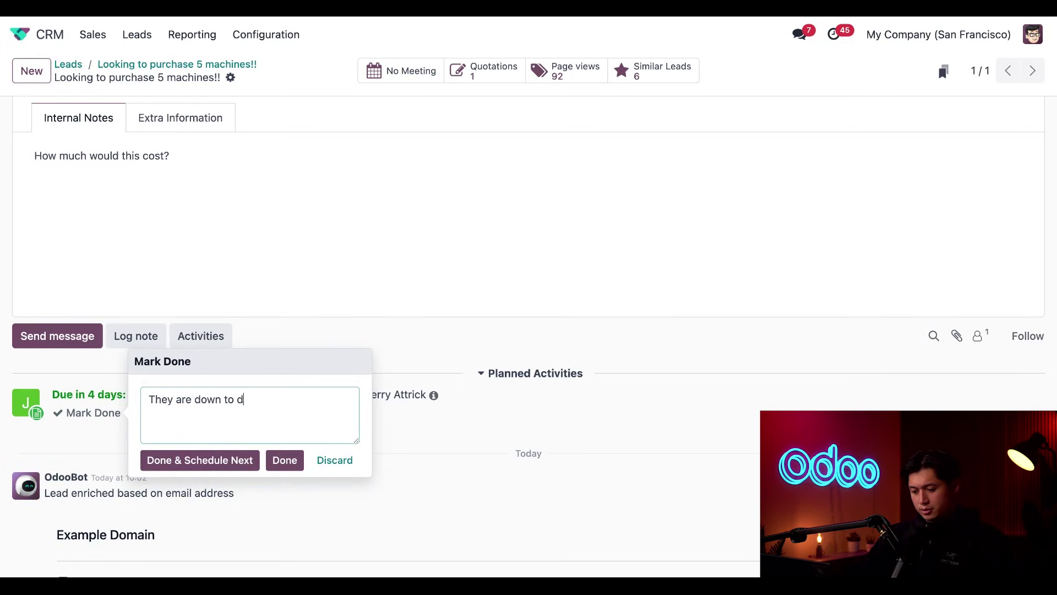
pyautogui.write('ouble!')
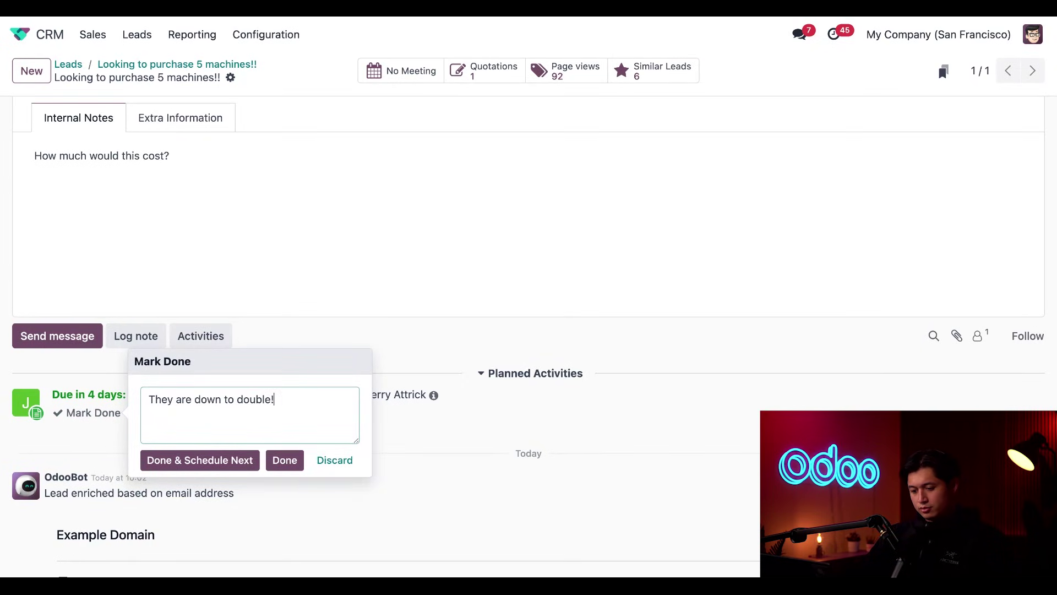
pyautogui.write(' Woohoo!!')
pyautogui.click(284, 460)
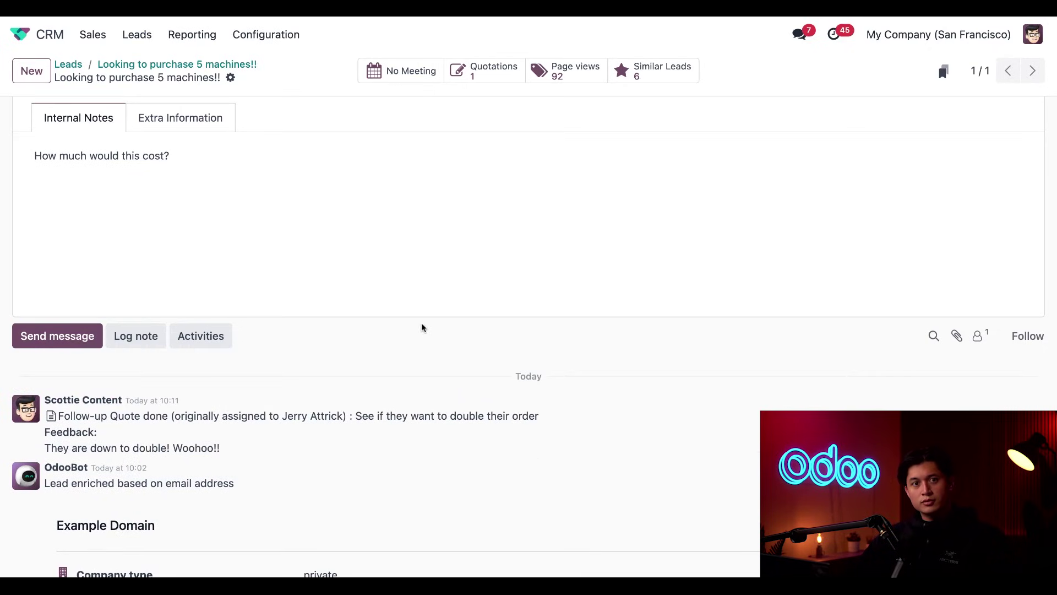
# Set the lead's expected revenue to 30,000.
pyautogui.scroll(5, 421, 328)
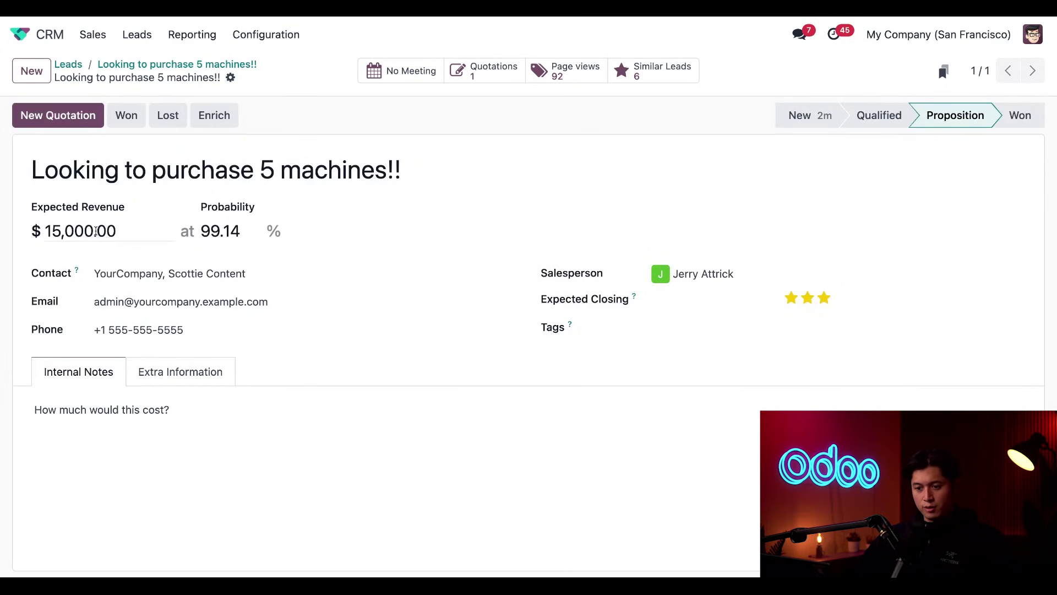
pyautogui.click(59, 232)
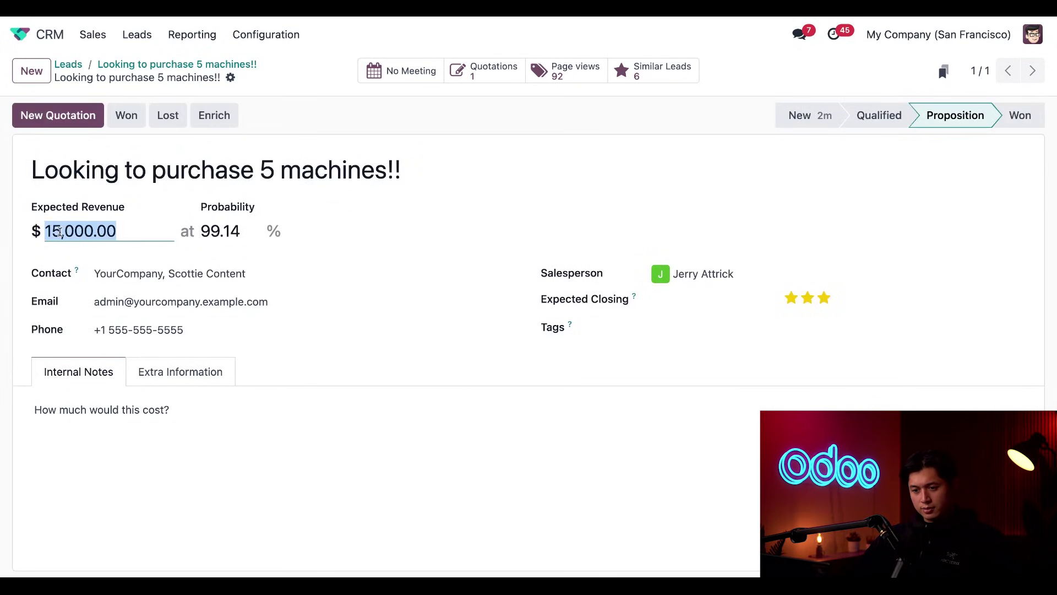
pyautogui.write('30000')
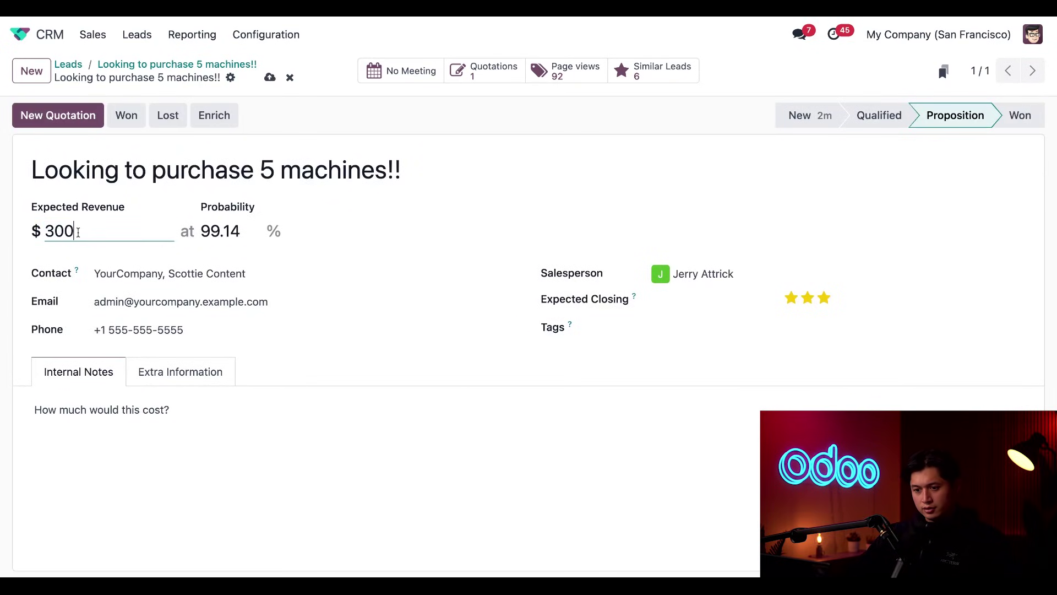
pyautogui.click(324, 369)
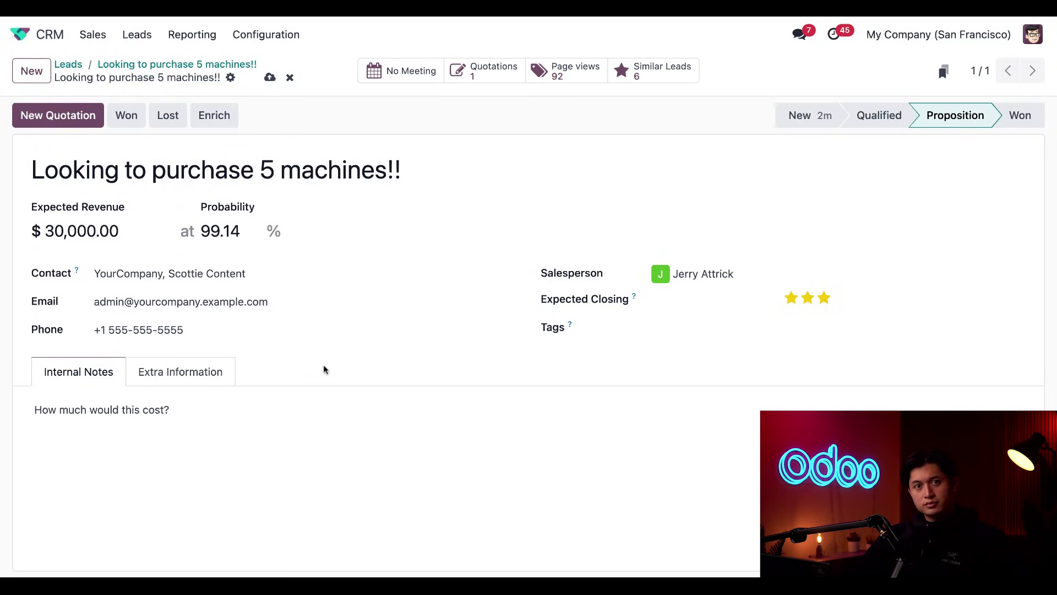
# In quotation S00070, change the Factory Machine quantity from 5 to 10.
pyautogui.click(483, 76)
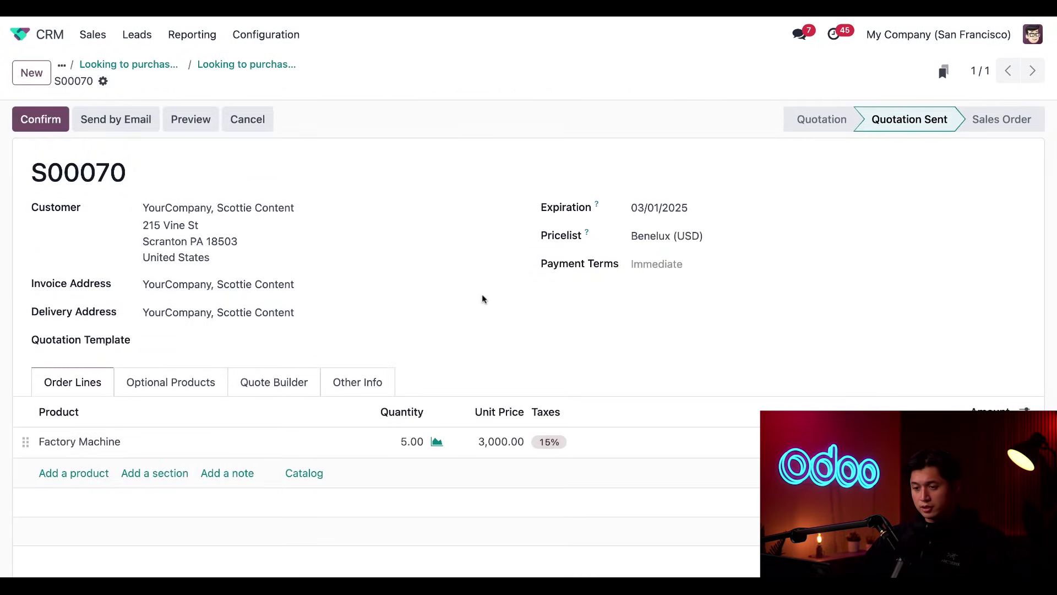
pyautogui.scroll(-1, 349, 417)
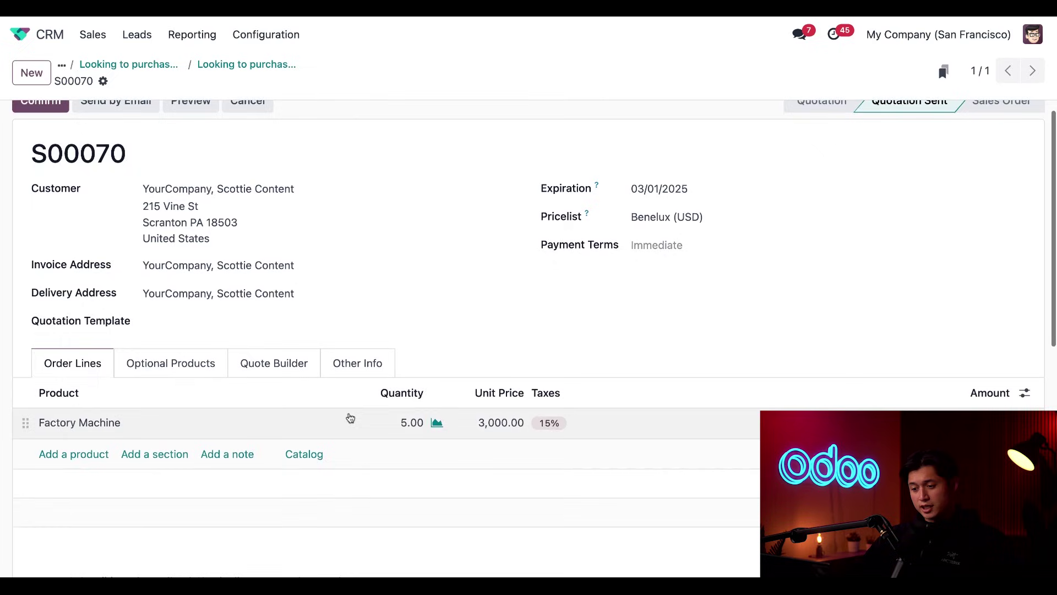
pyautogui.click(407, 422)
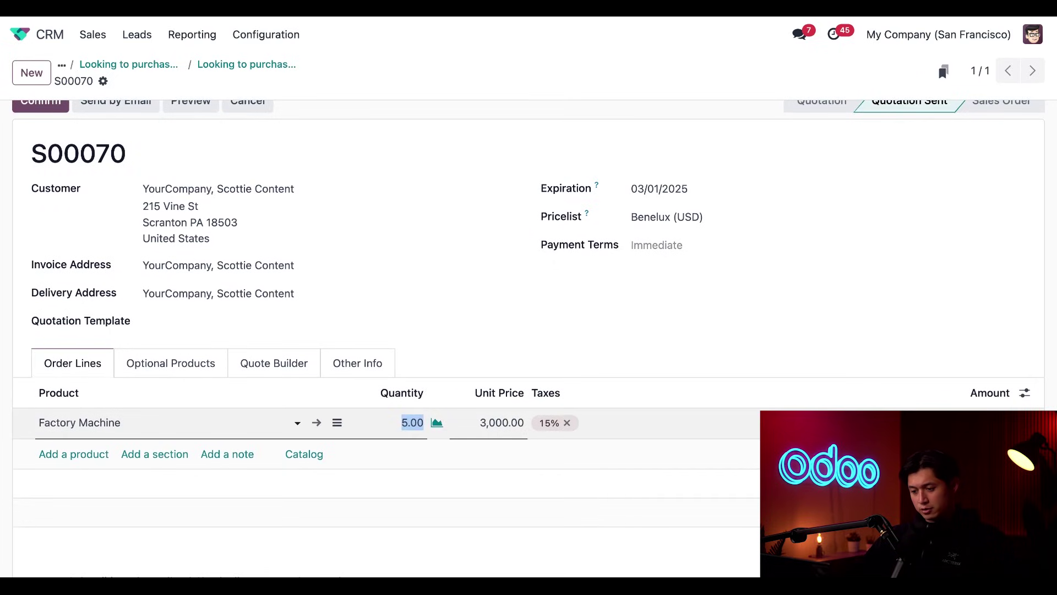
pyautogui.write('10')
pyautogui.click(513, 362)
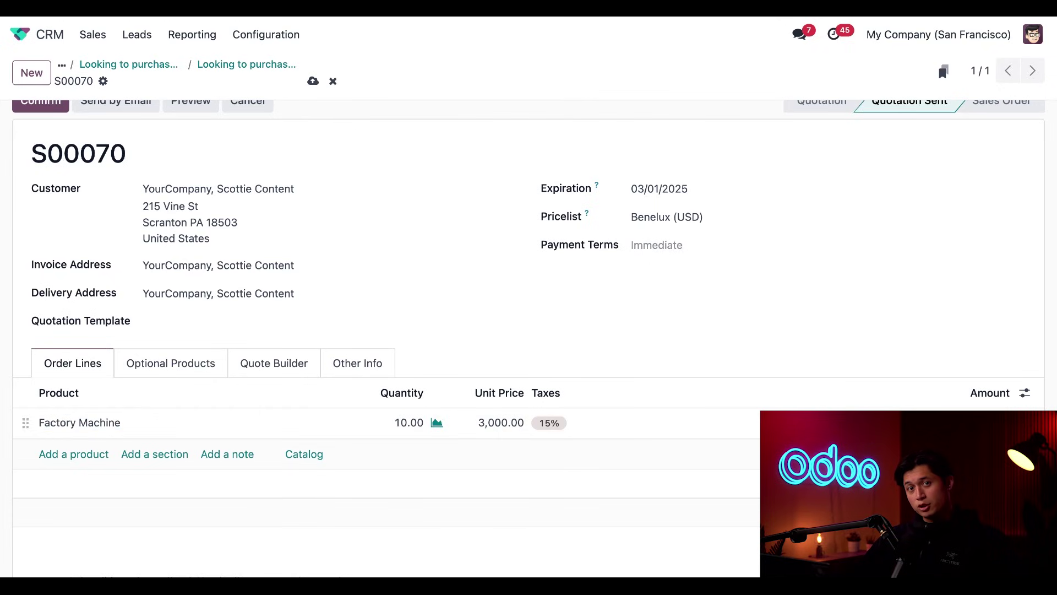
pyautogui.scroll(1, 55, 128)
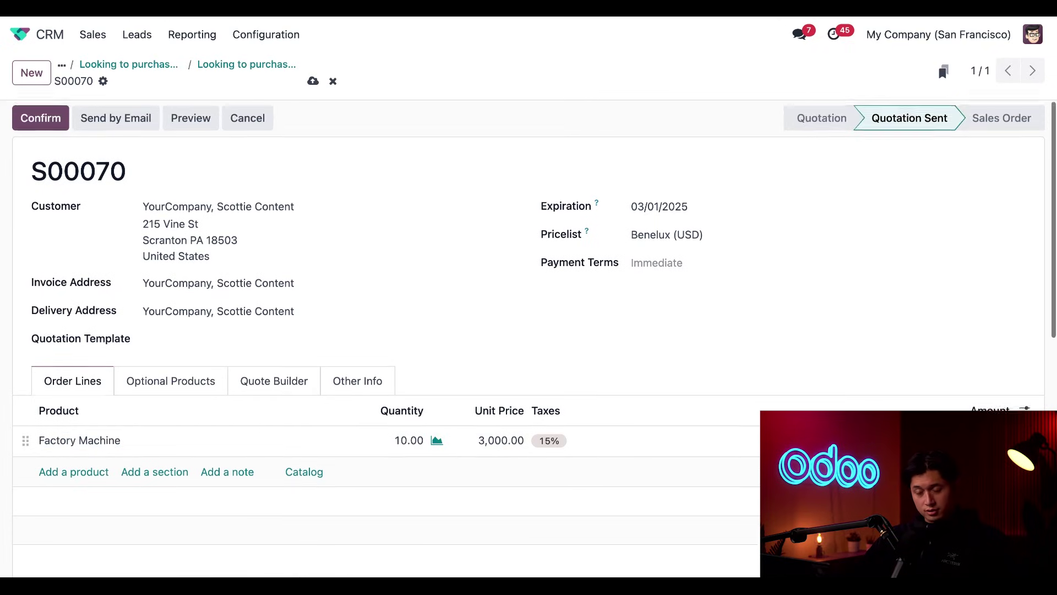
# Confirm S00070 as a sales order and validate delivery WH/OUT/00045 of 10 machines.
pyautogui.click(40, 119)
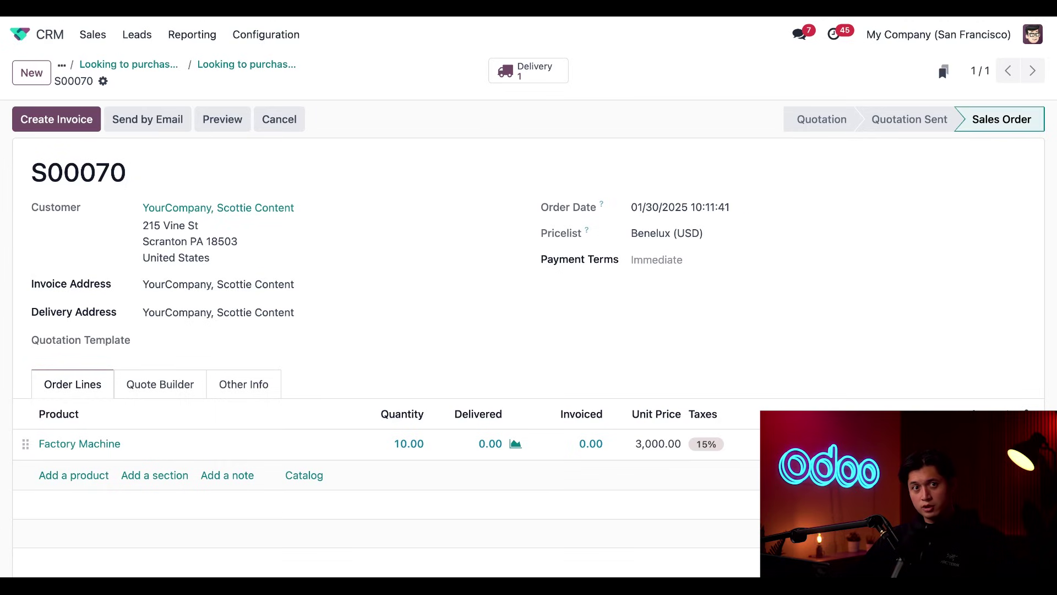
pyautogui.click(534, 77)
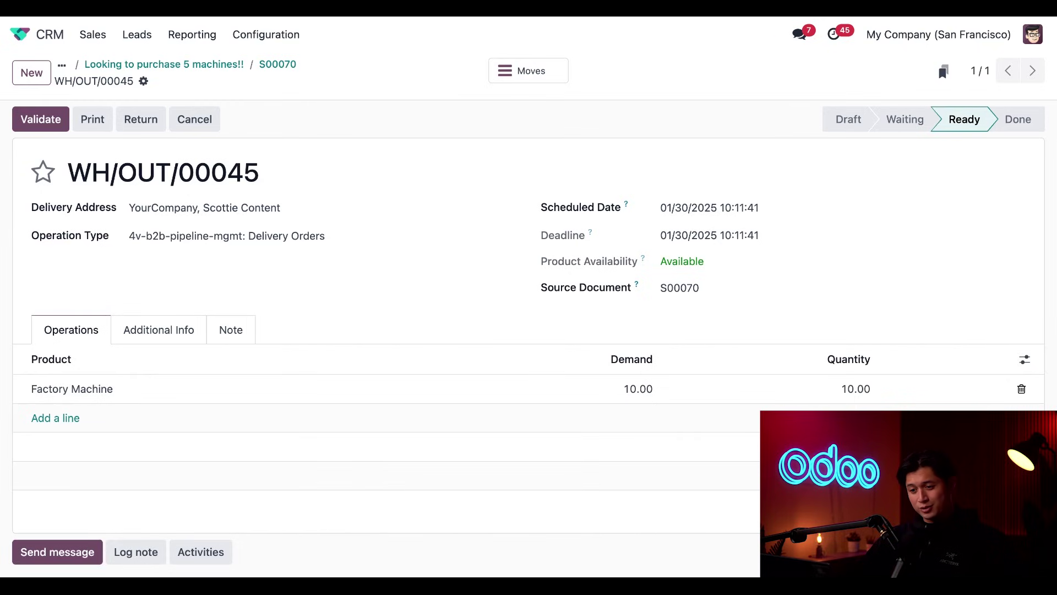
pyautogui.click(47, 122)
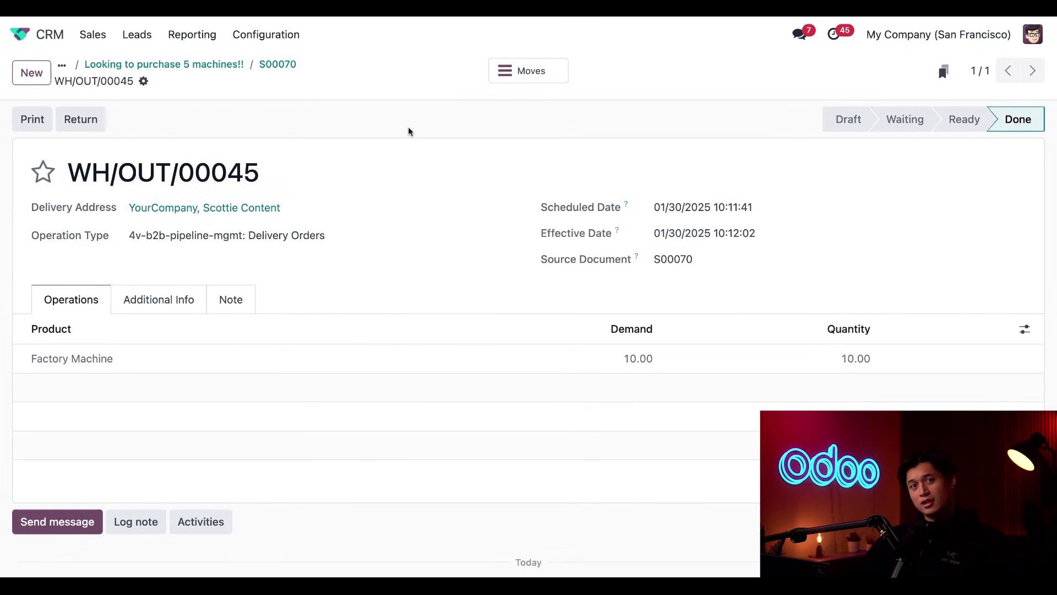
# Create a draft regular invoice for sales order S00070.
pyautogui.click(278, 65)
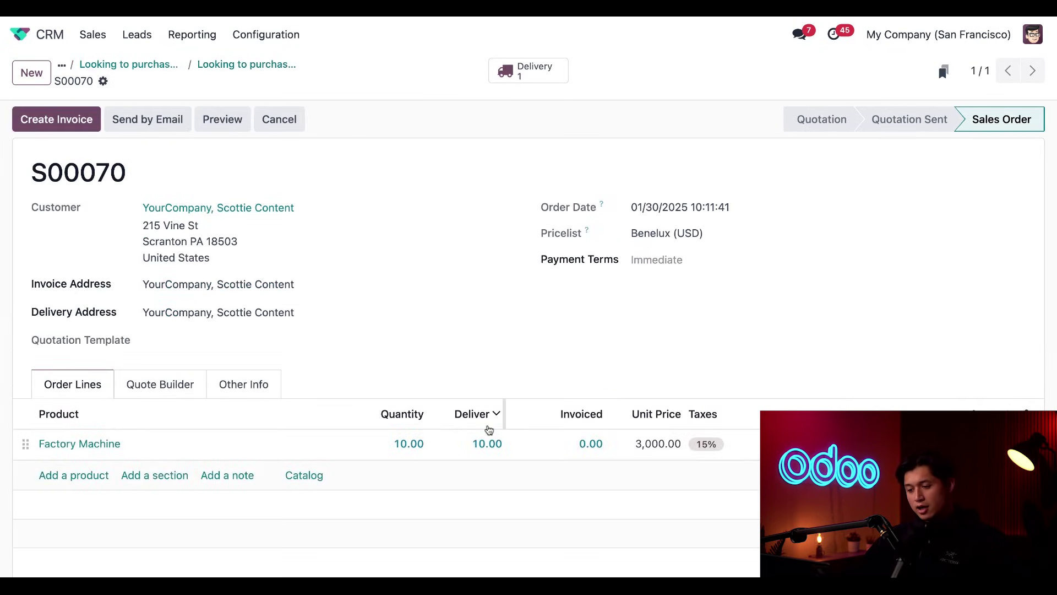
pyautogui.scroll(-1, 484, 500)
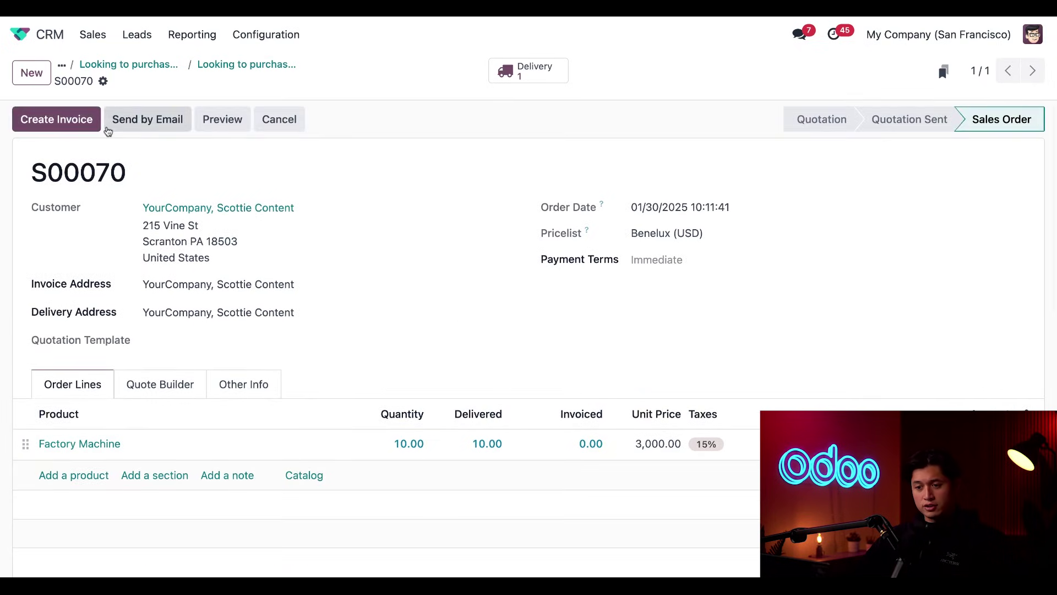
pyautogui.click(79, 125)
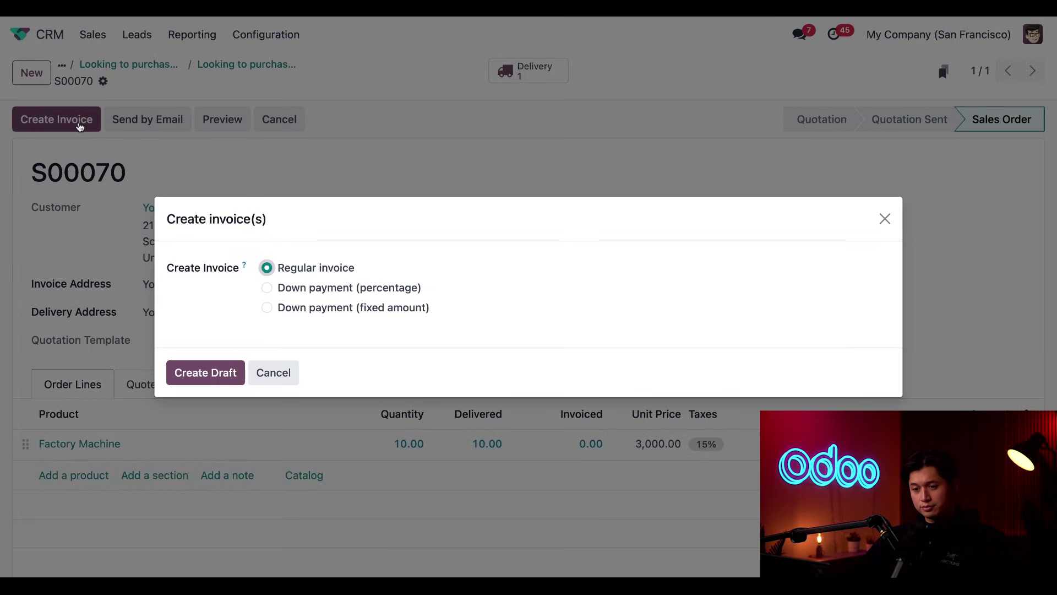
pyautogui.click(212, 381)
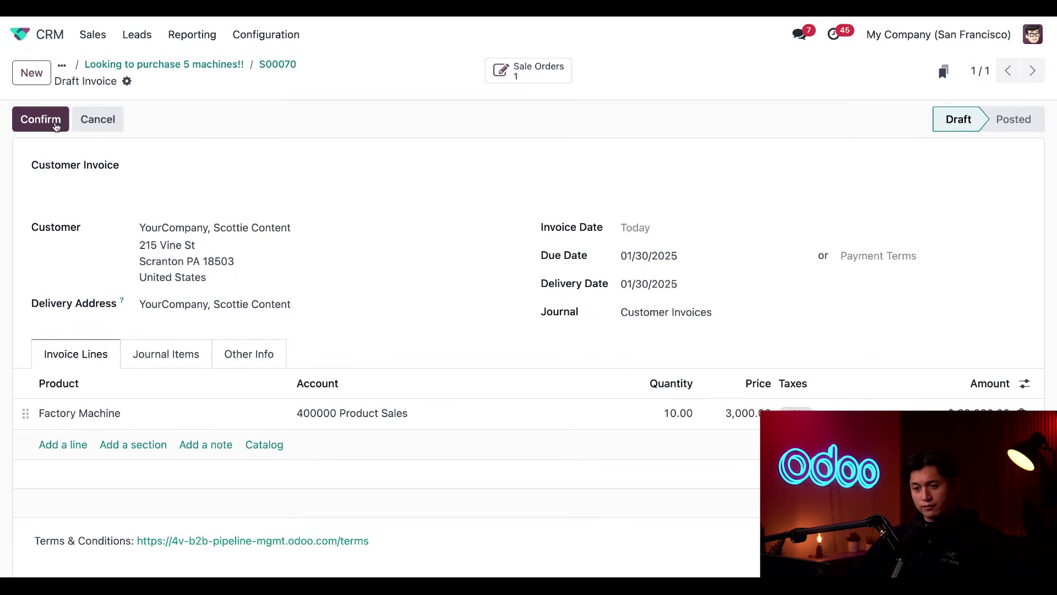
# Post invoice INV/2025/00003 and register its $34,500.00 bank payment.
pyautogui.click(56, 126)
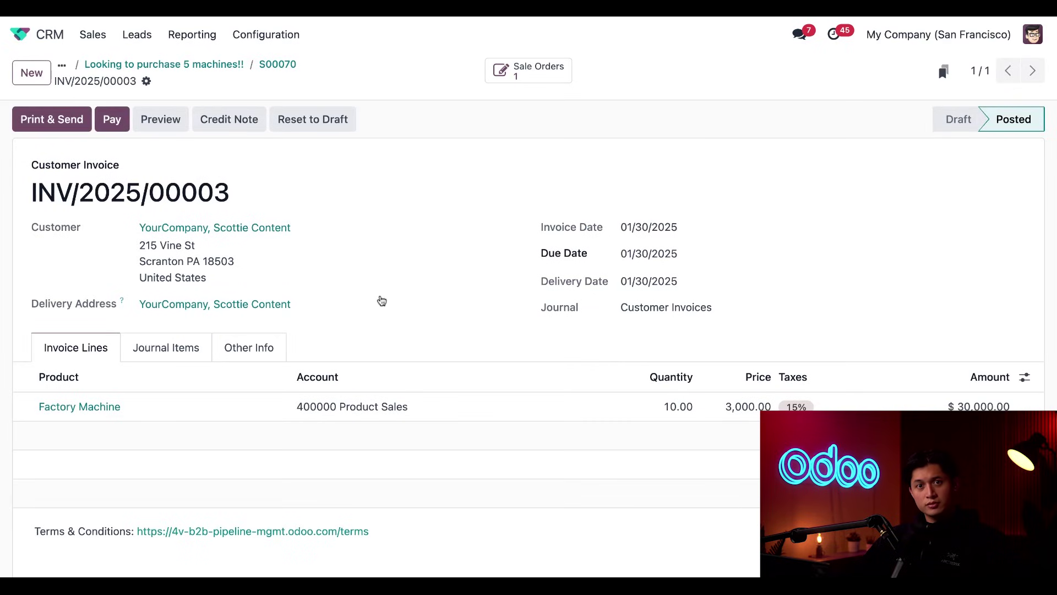
pyautogui.click(111, 118)
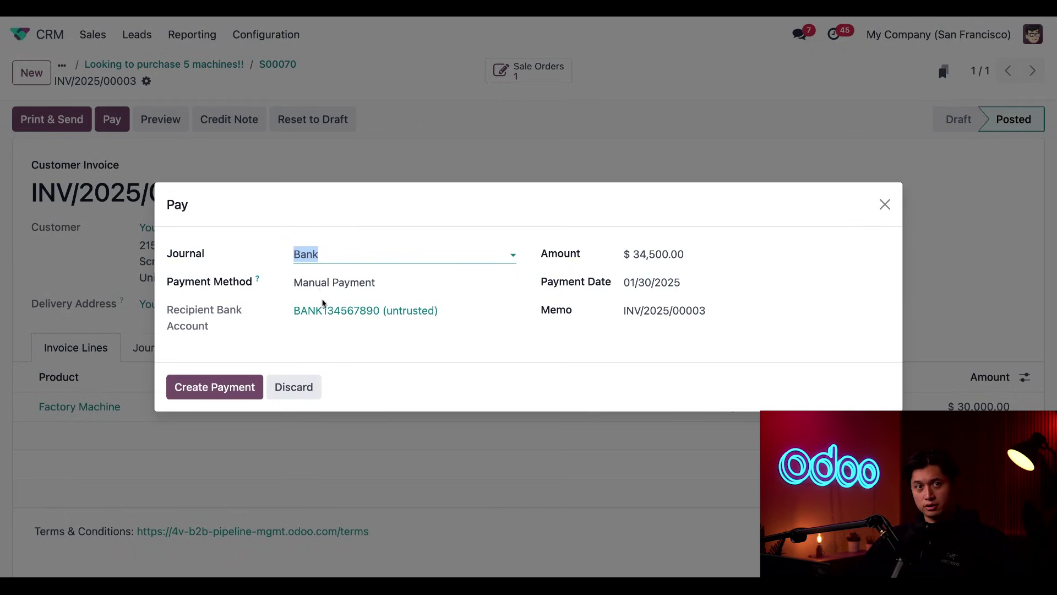
pyautogui.click(237, 387)
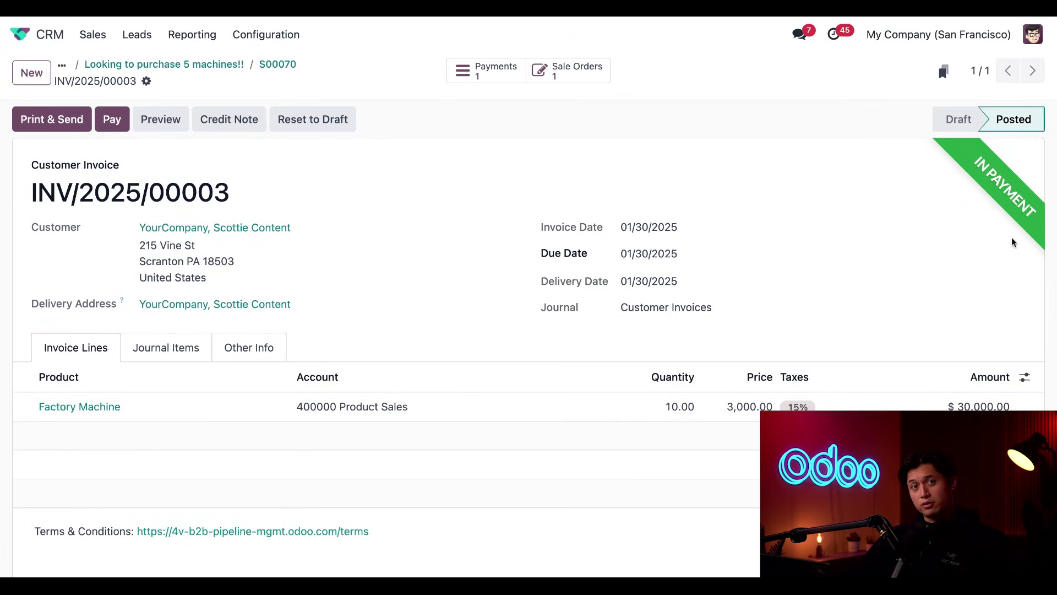
# Mark the 'Looking to purchase 5 machines!!' opportunity as Won at 100% probability.
pyautogui.click(226, 66)
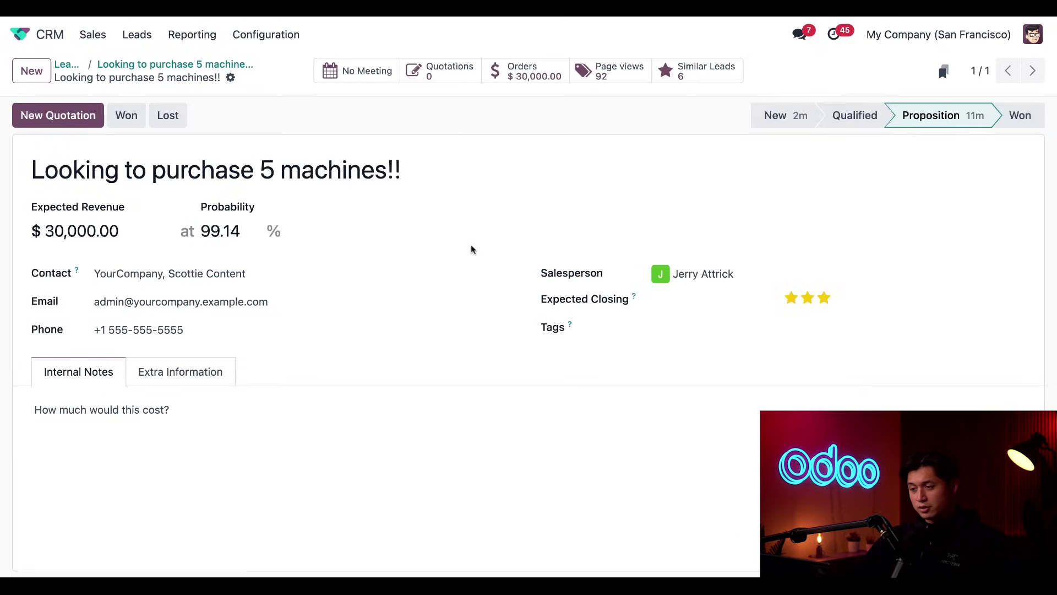
pyautogui.click(1020, 117)
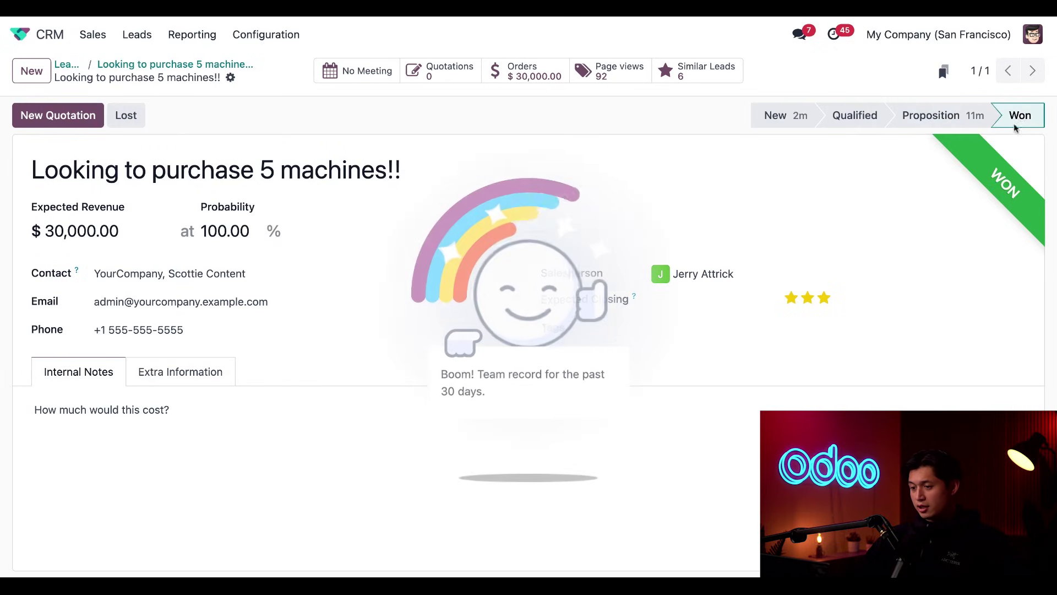